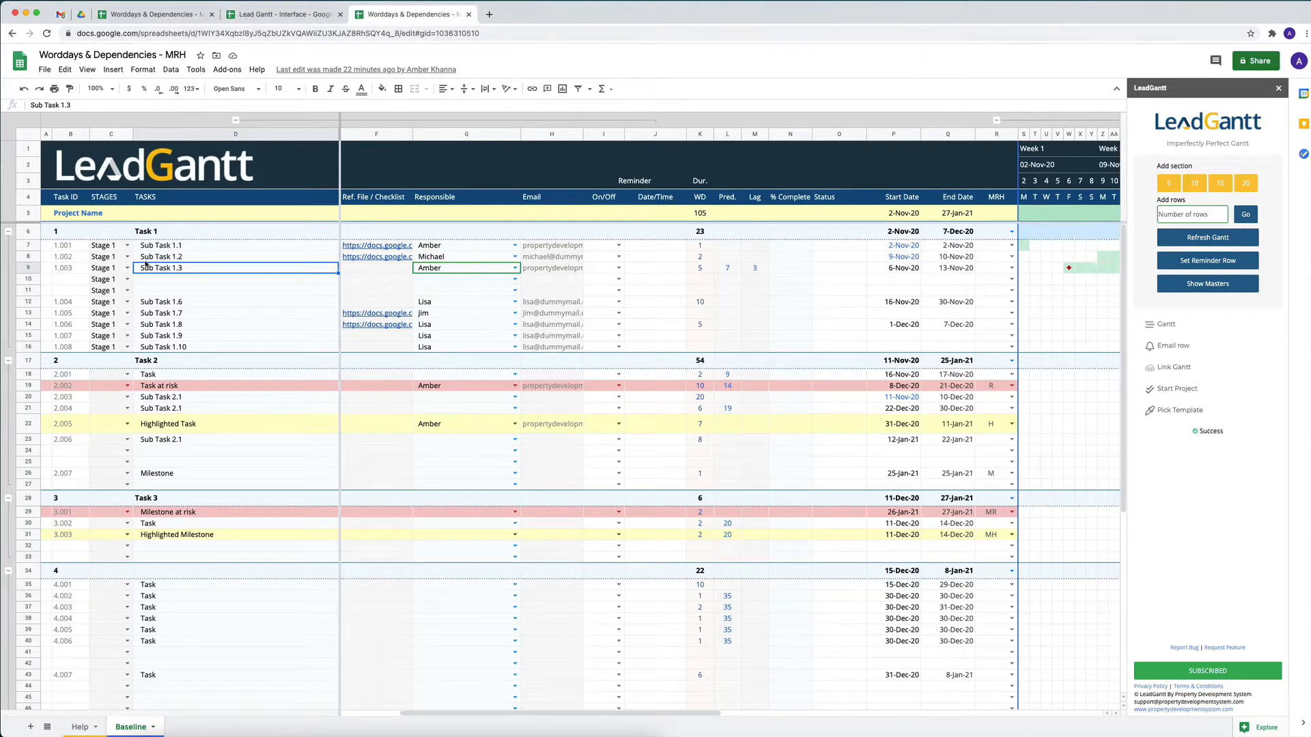
pyautogui.click(104, 268)
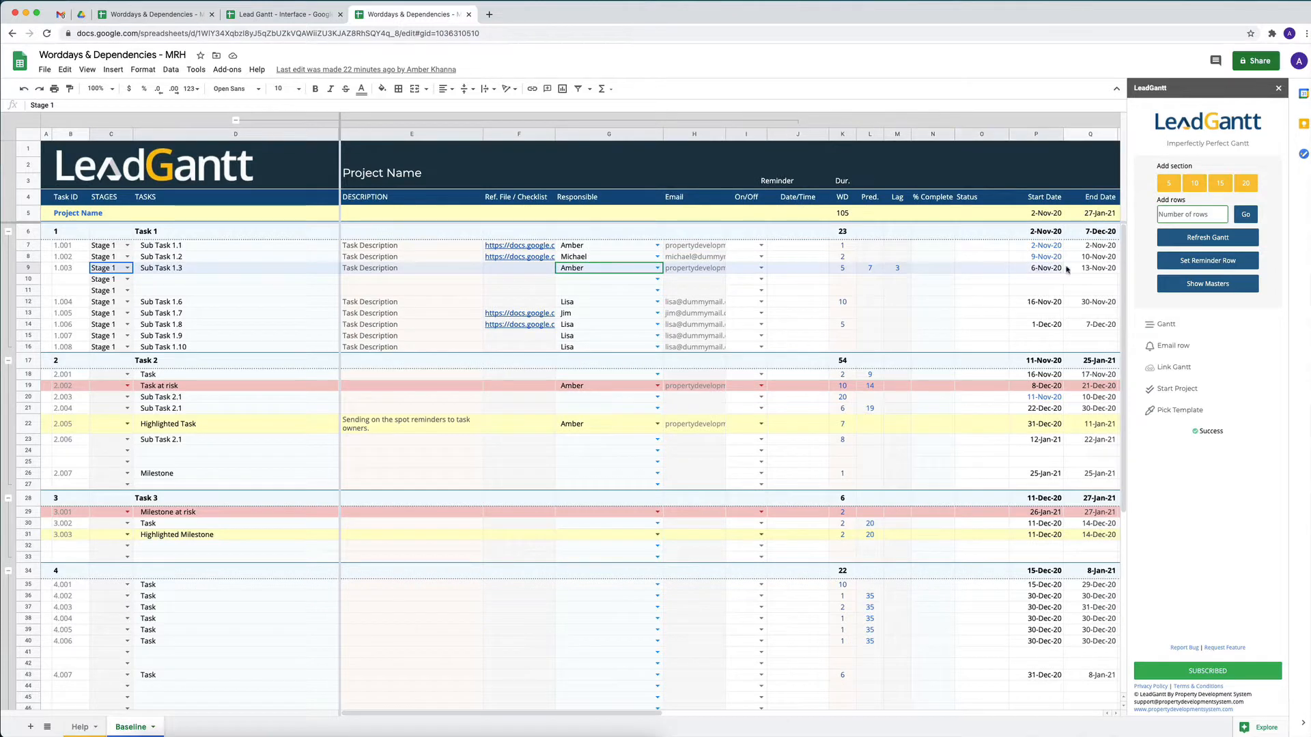
pyautogui.keyDown('shift'); pyautogui.click(1067, 270); pyautogui.keyUp('shift')
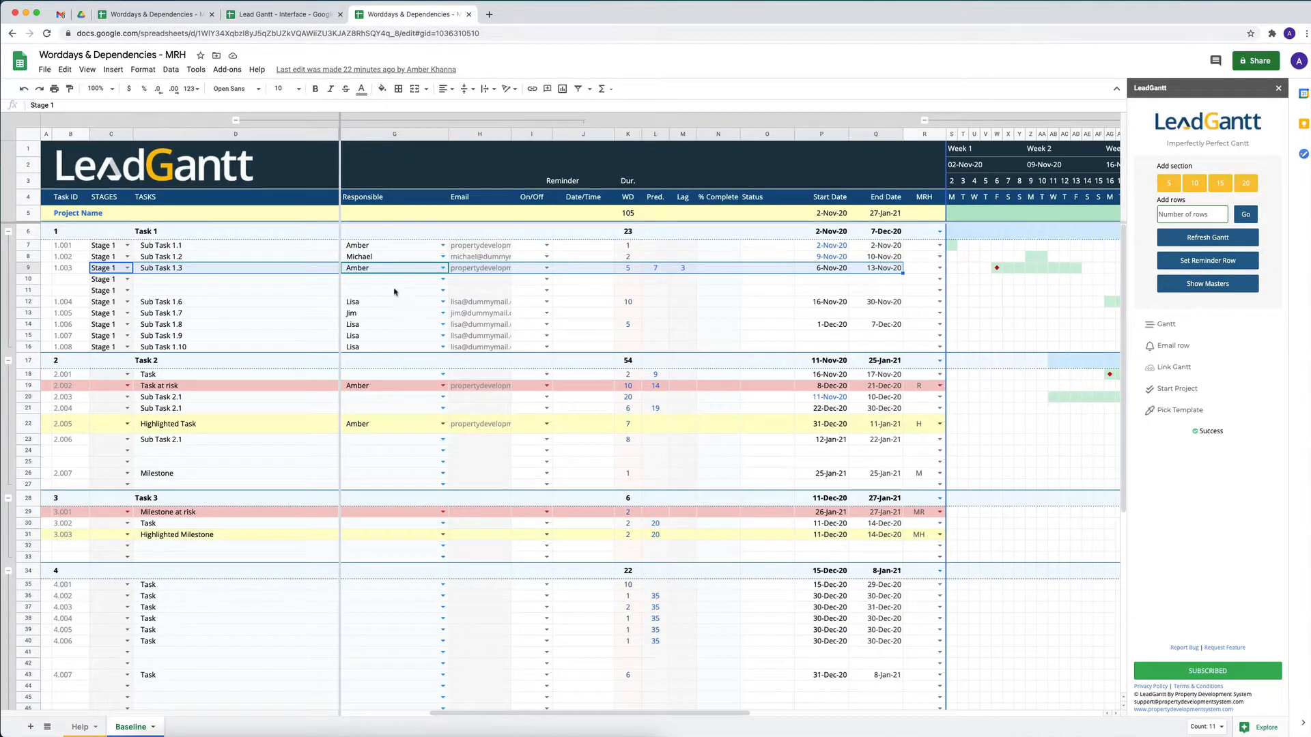
pyautogui.click(404, 426)
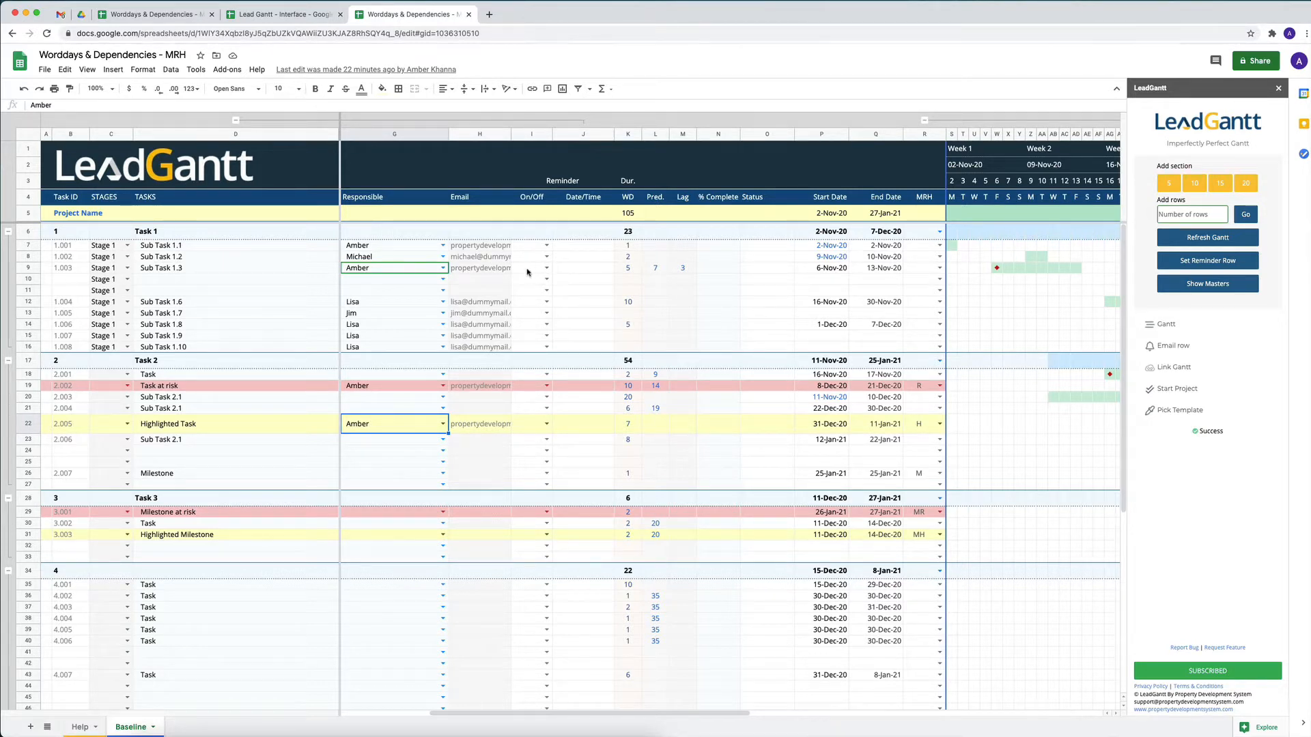
pyautogui.click(527, 134)
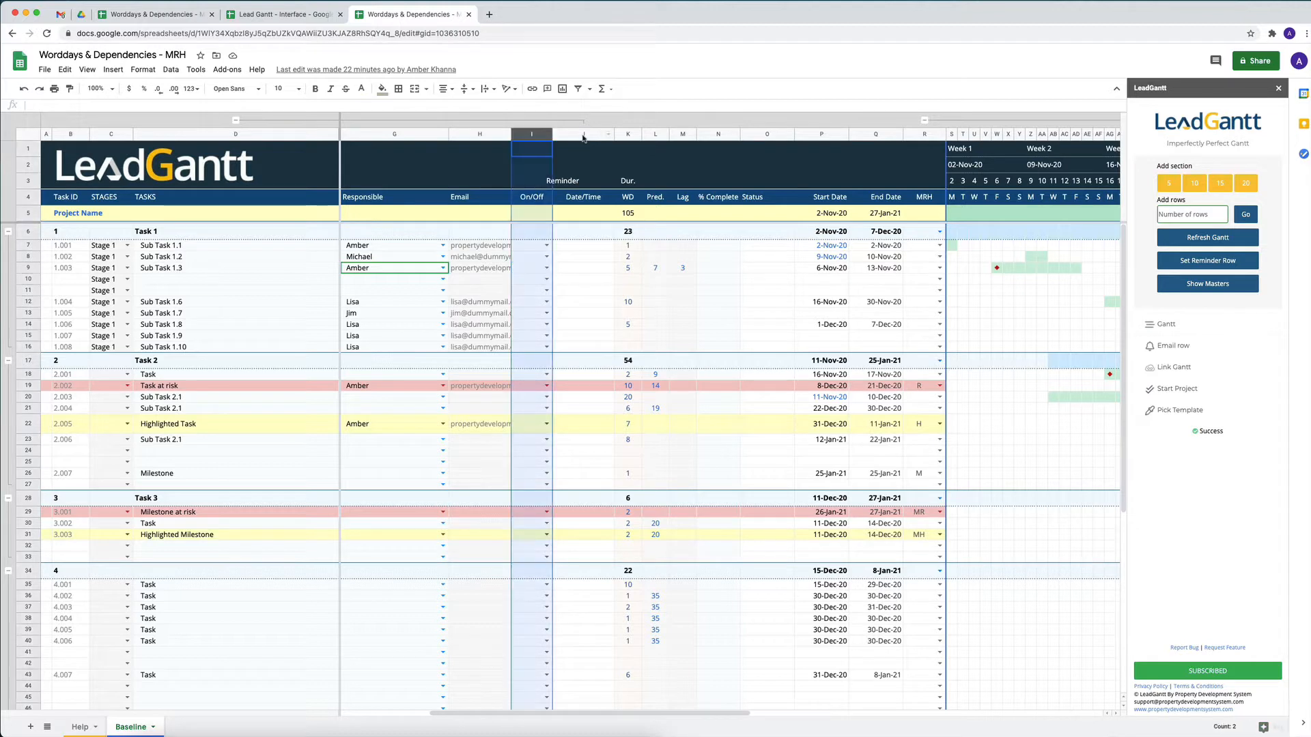
pyautogui.click(583, 135)
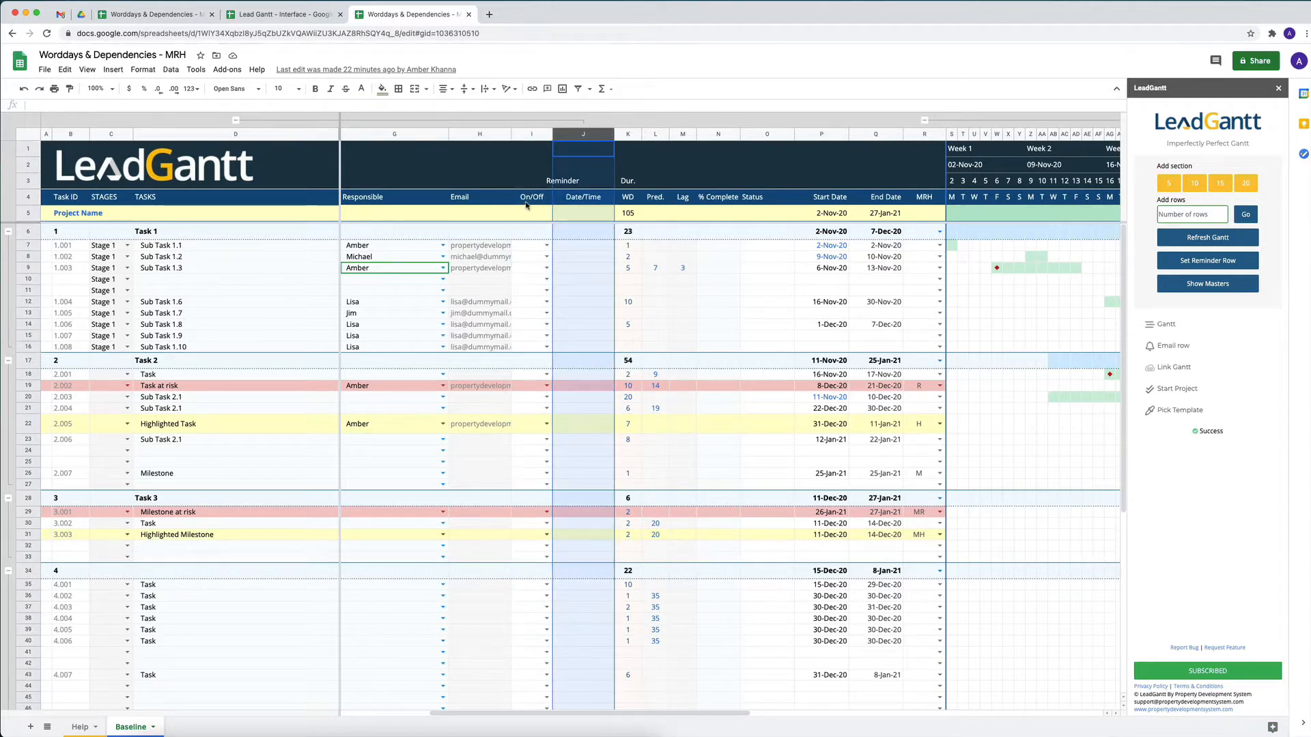
# Step: Turn on a reminder for Sub Task 1.3, timed 3 days before the End Date
pyautogui.click(547, 269)
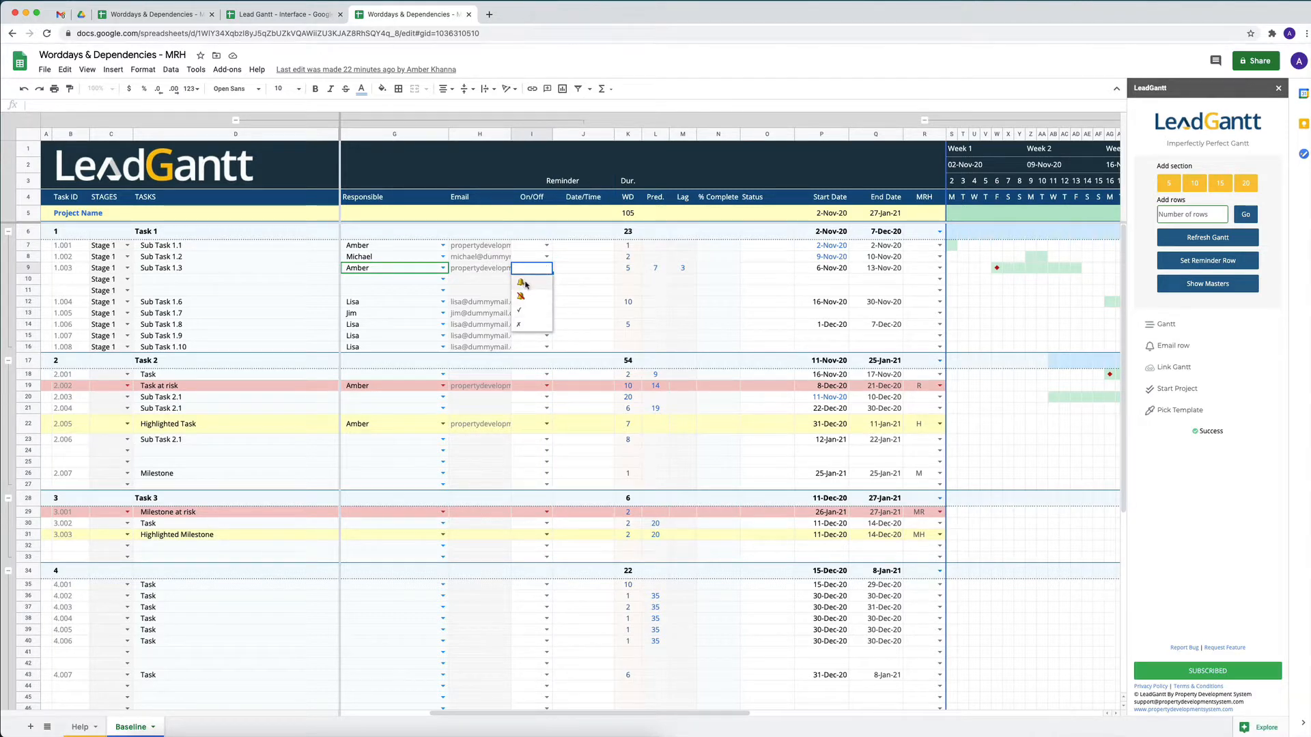
pyautogui.click(522, 283)
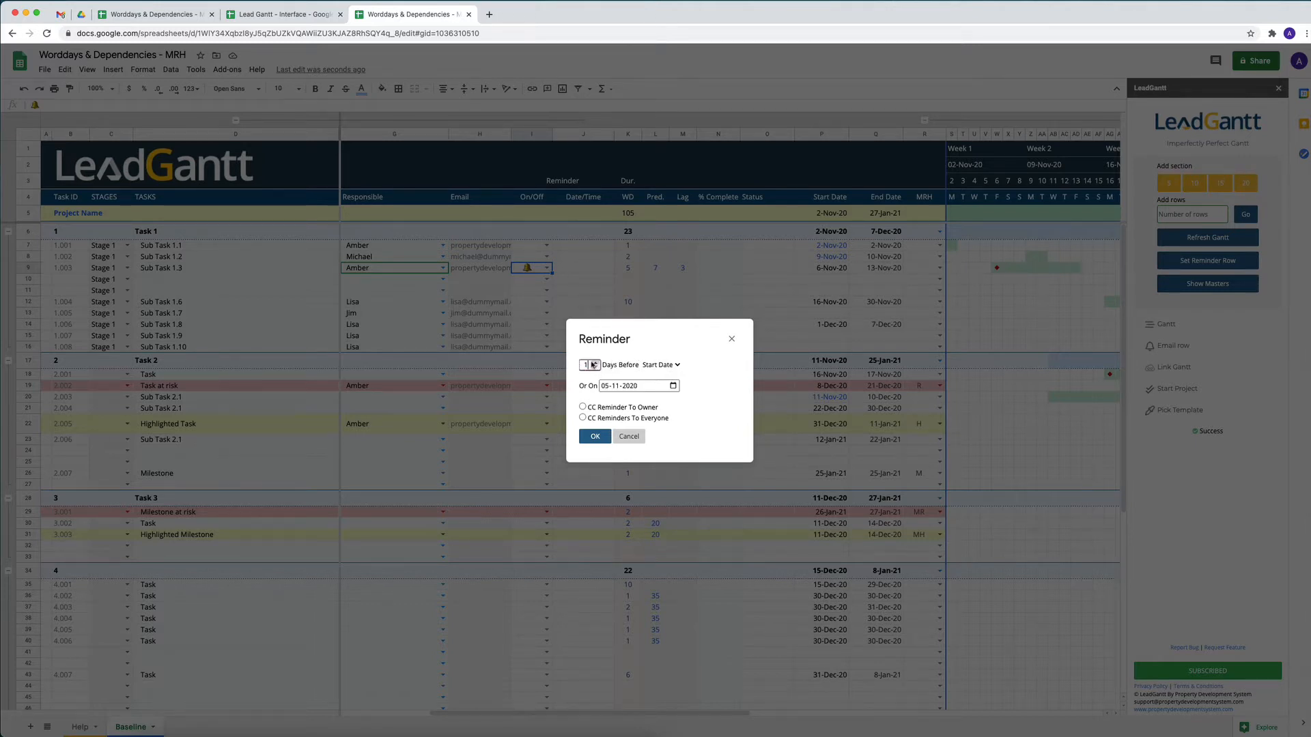
pyautogui.click(595, 363)
pyautogui.click(594, 364)
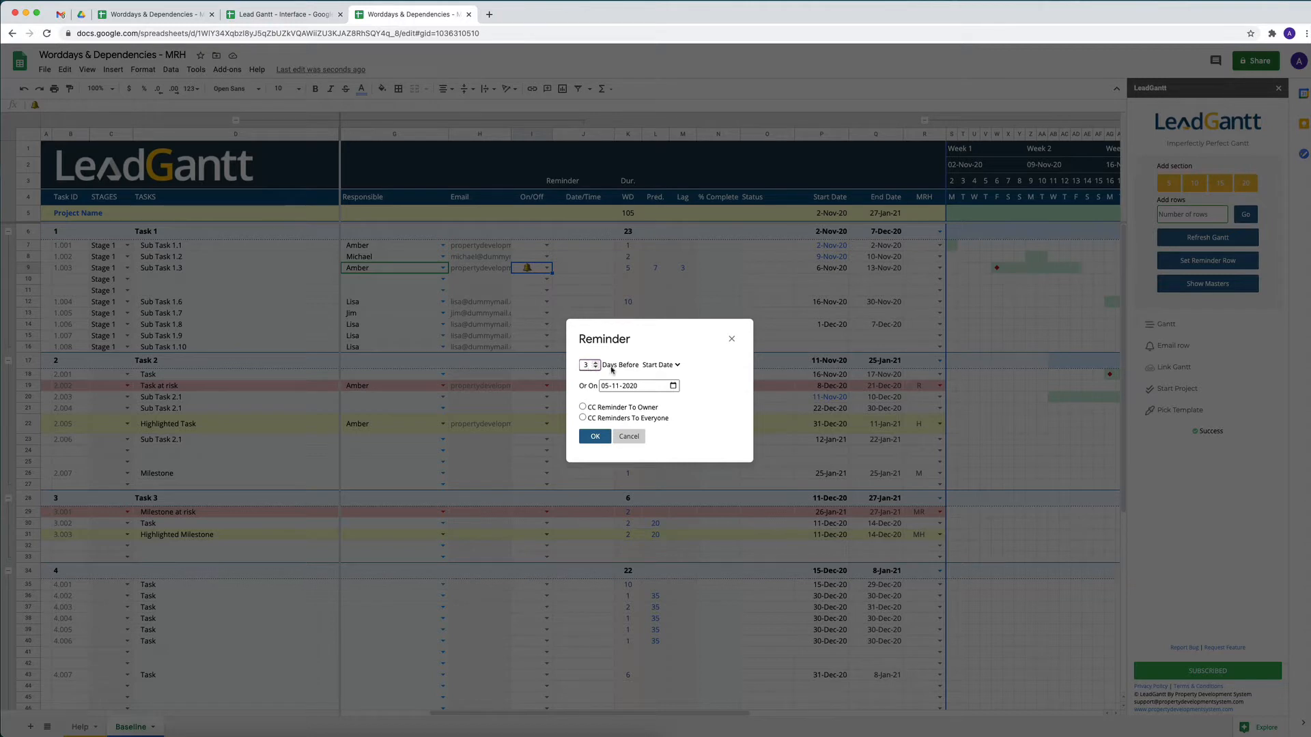
pyautogui.click(675, 365)
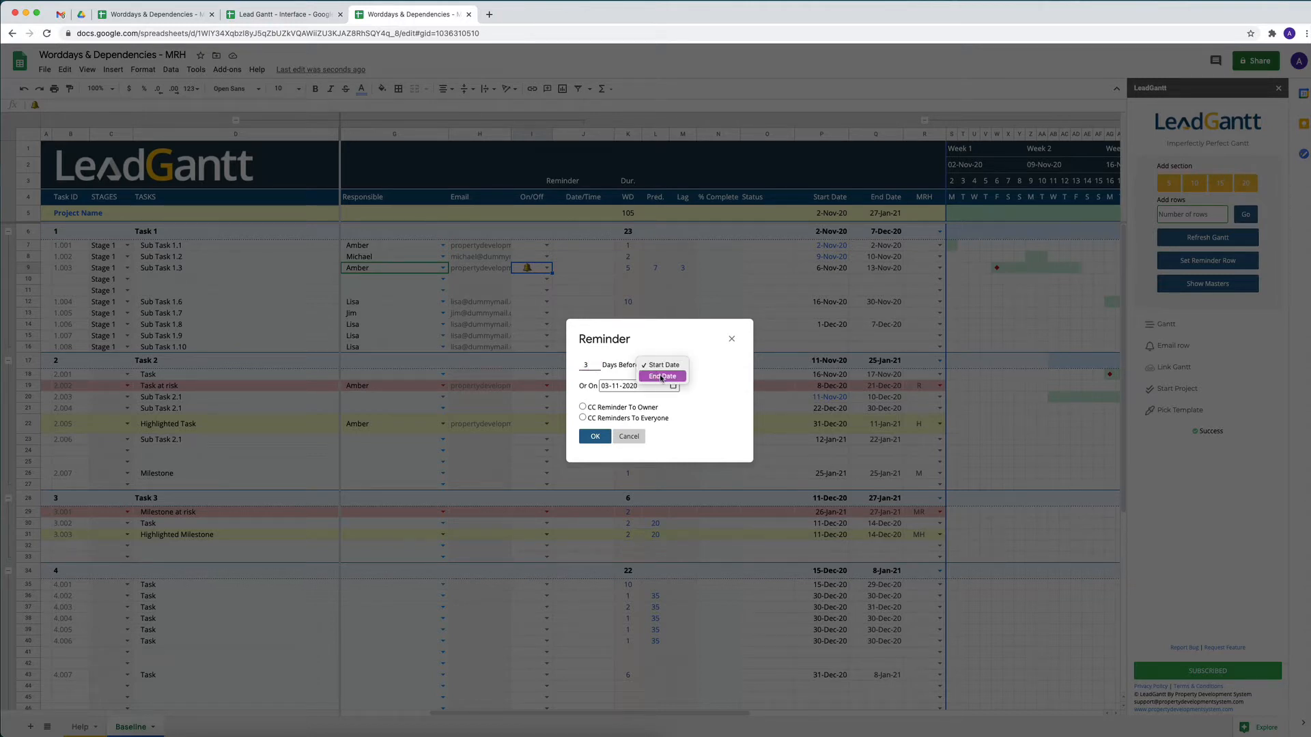
pyautogui.click(661, 377)
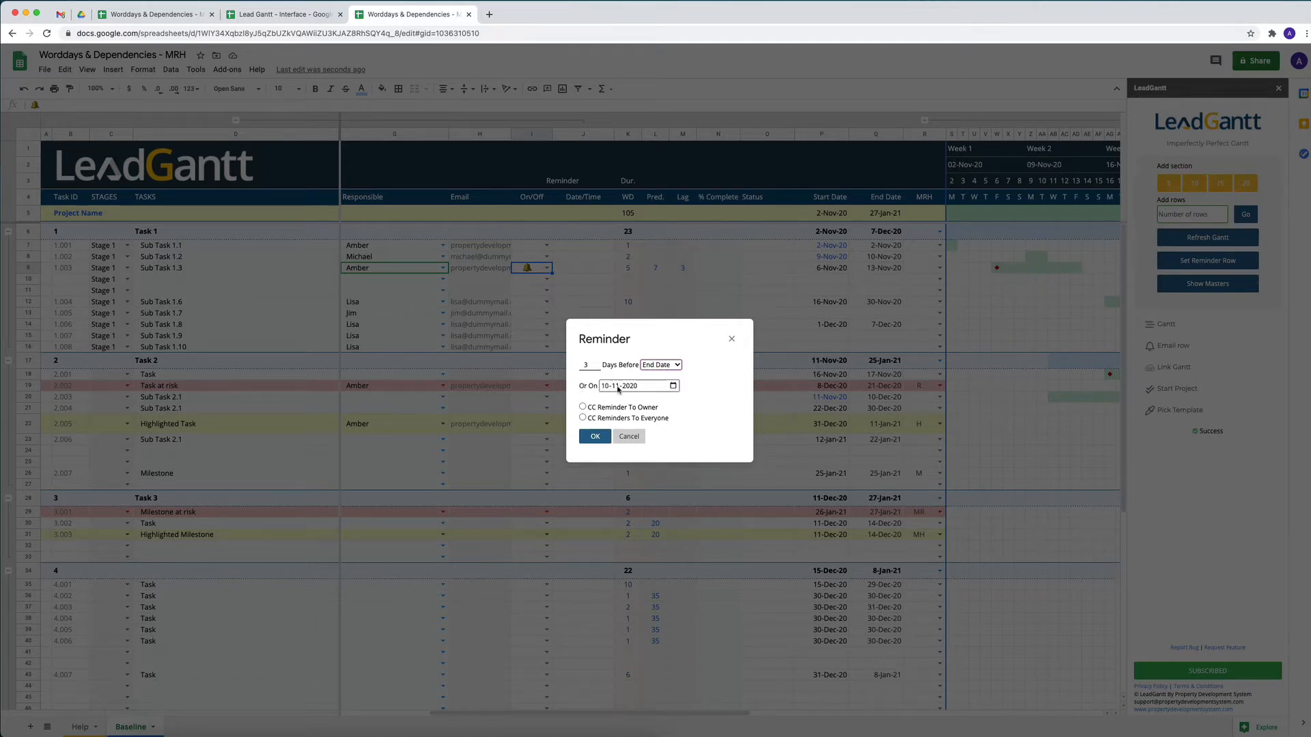
# Step: Schedule the Sub Task 1.3 reminder for 02-11-2020, CC reminders to everyone, and save it
pyautogui.click(673, 386)
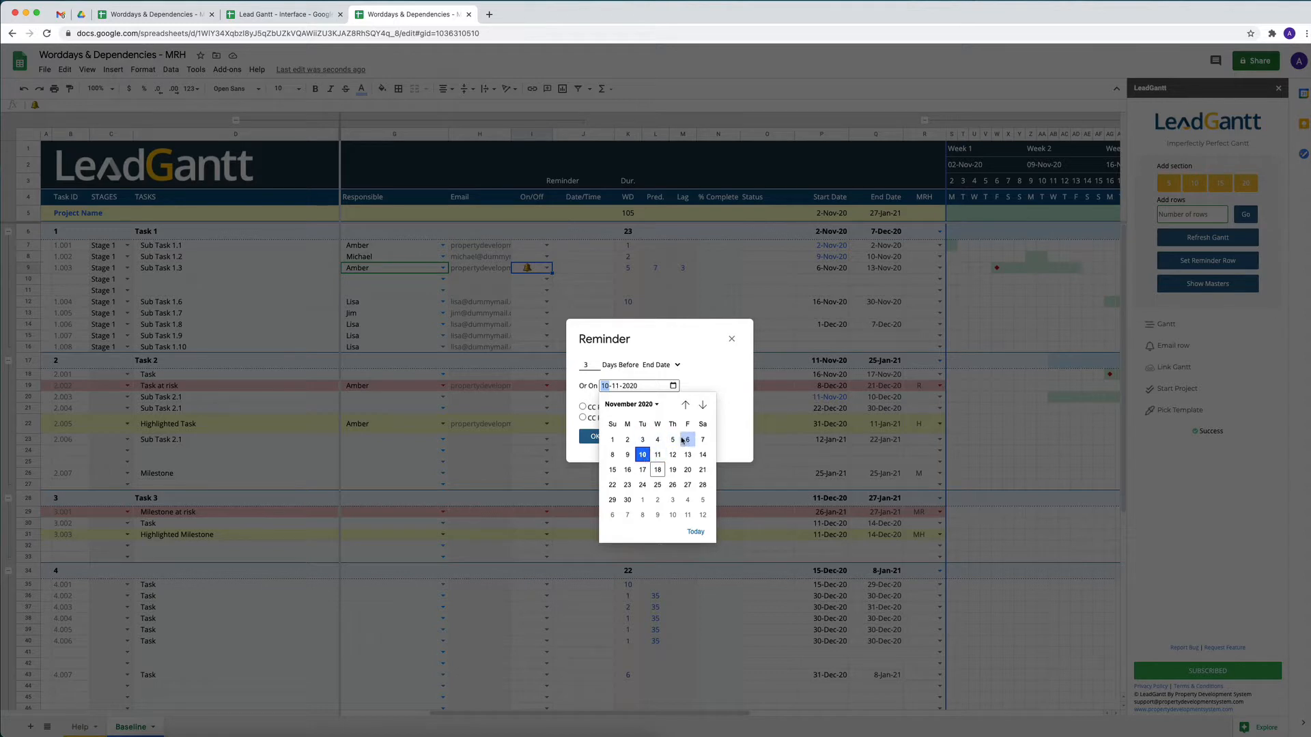
pyautogui.click(628, 441)
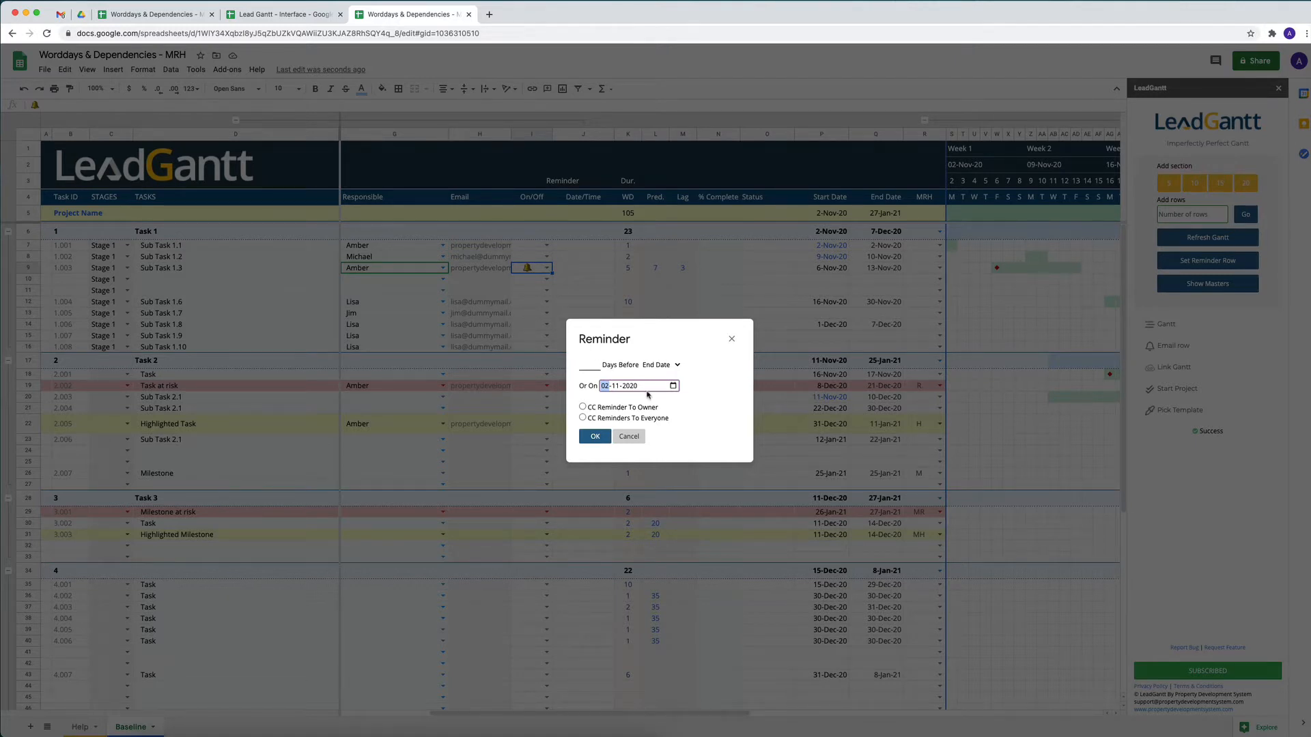
pyautogui.click(708, 409)
pyautogui.click(582, 419)
pyautogui.click(595, 437)
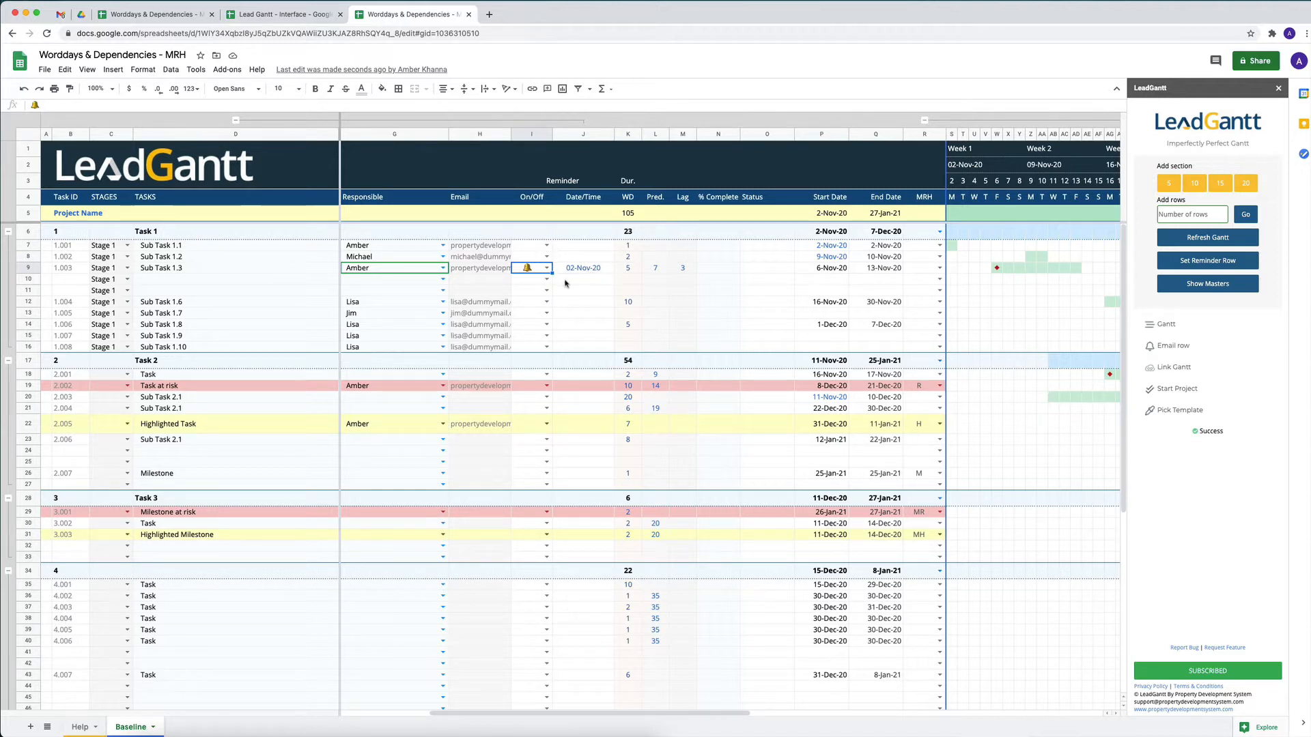
# Step: Switch the Sub Task 1.3 reminder to the crossed-out bell and clear its On/Off cell
pyautogui.click(547, 268)
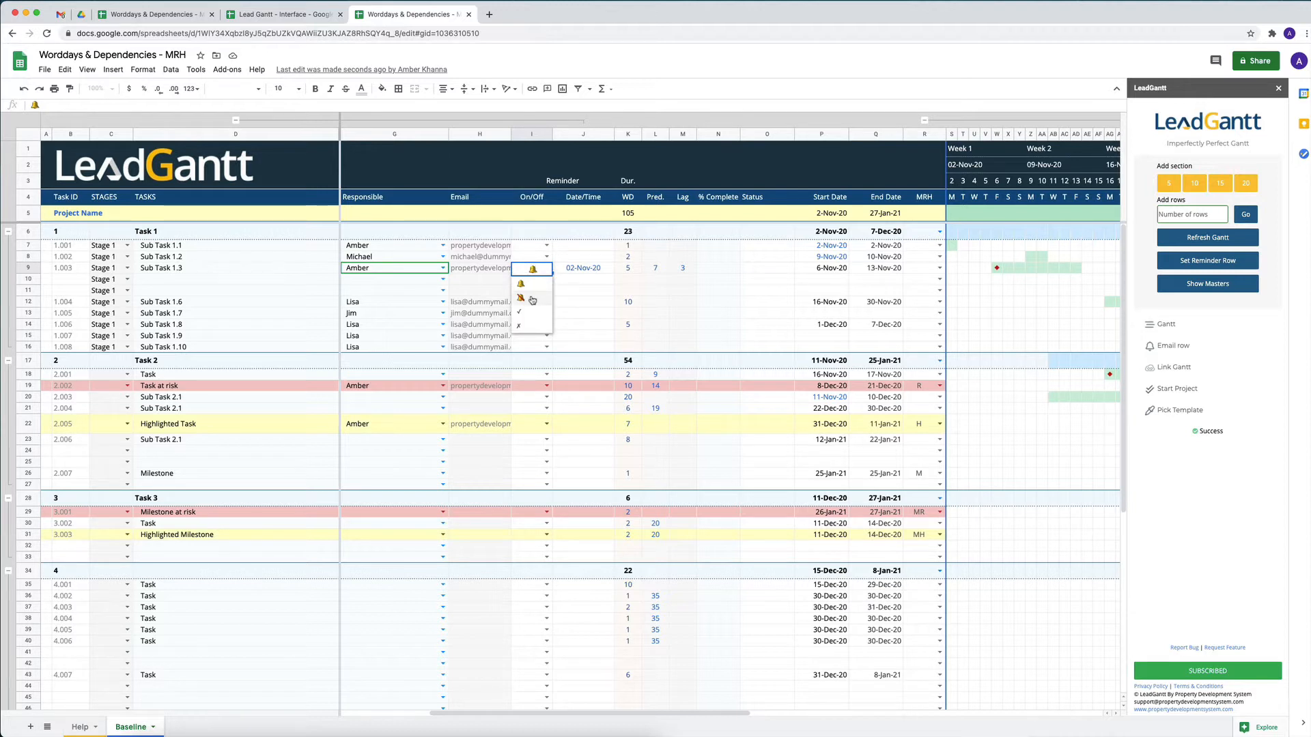
pyautogui.click(532, 299)
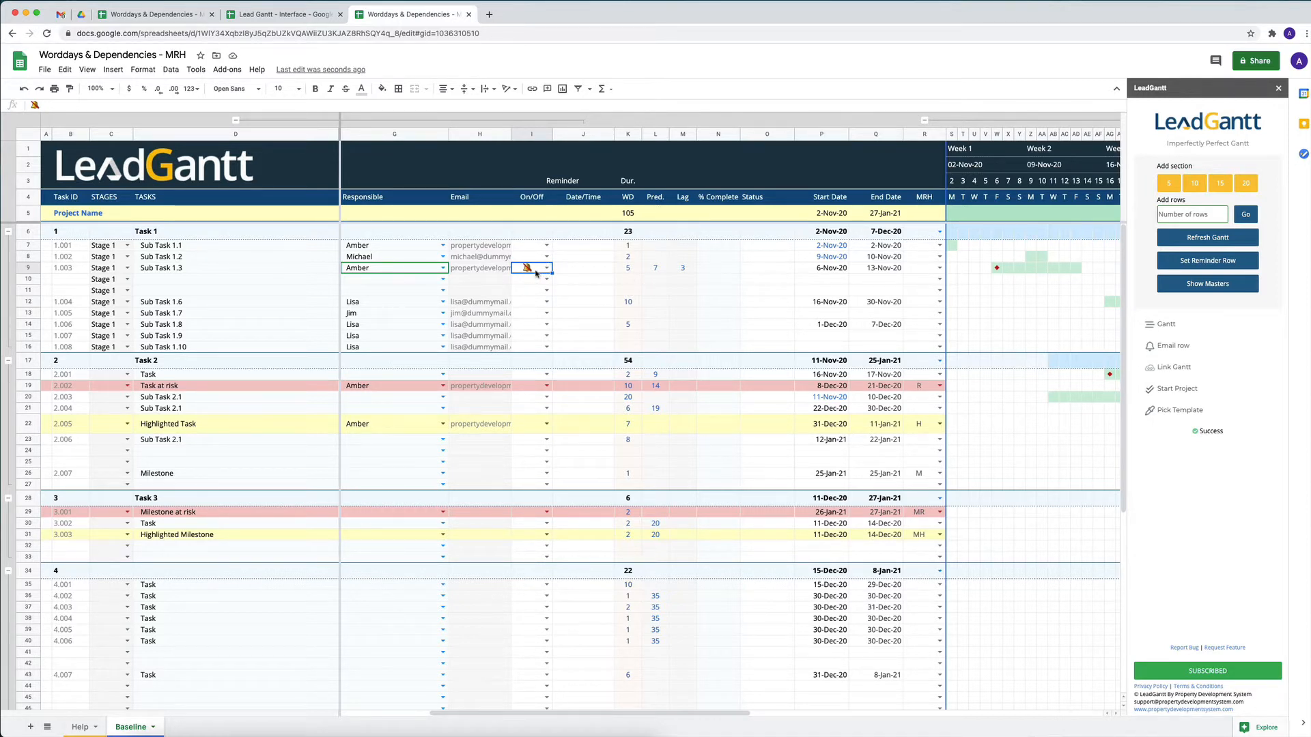
pyautogui.press('Delete')
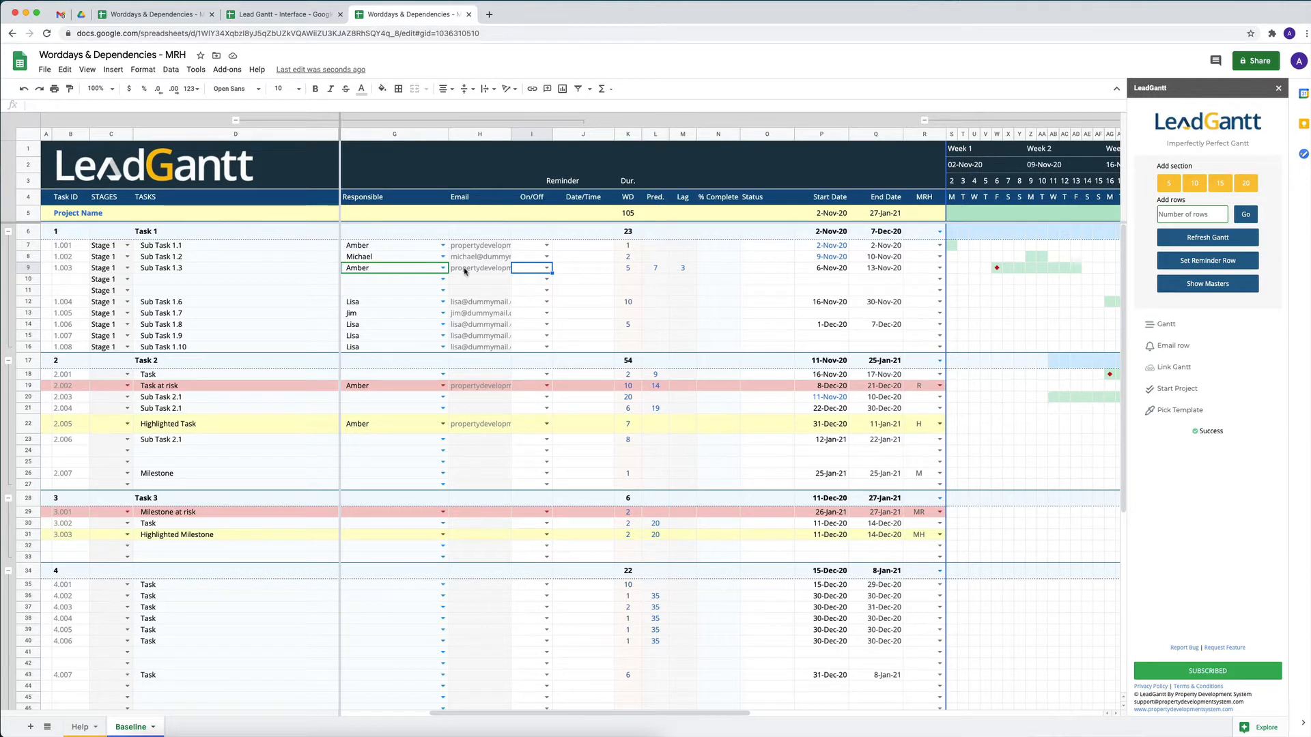
# Step: Set a row reminder for Sub Task 1.3 on 18-11-2020 with CC Reminders To Everyone
pyautogui.click(1208, 264)
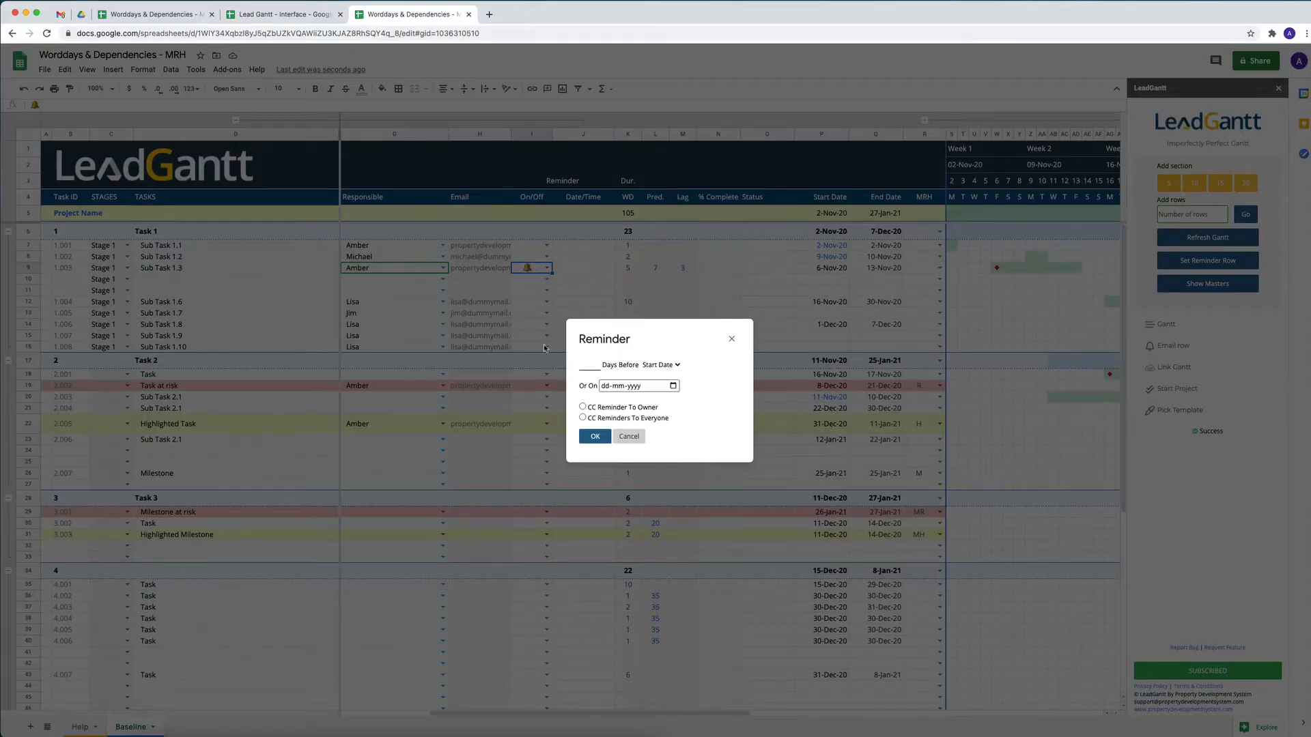
pyautogui.click(595, 363)
pyautogui.click(672, 386)
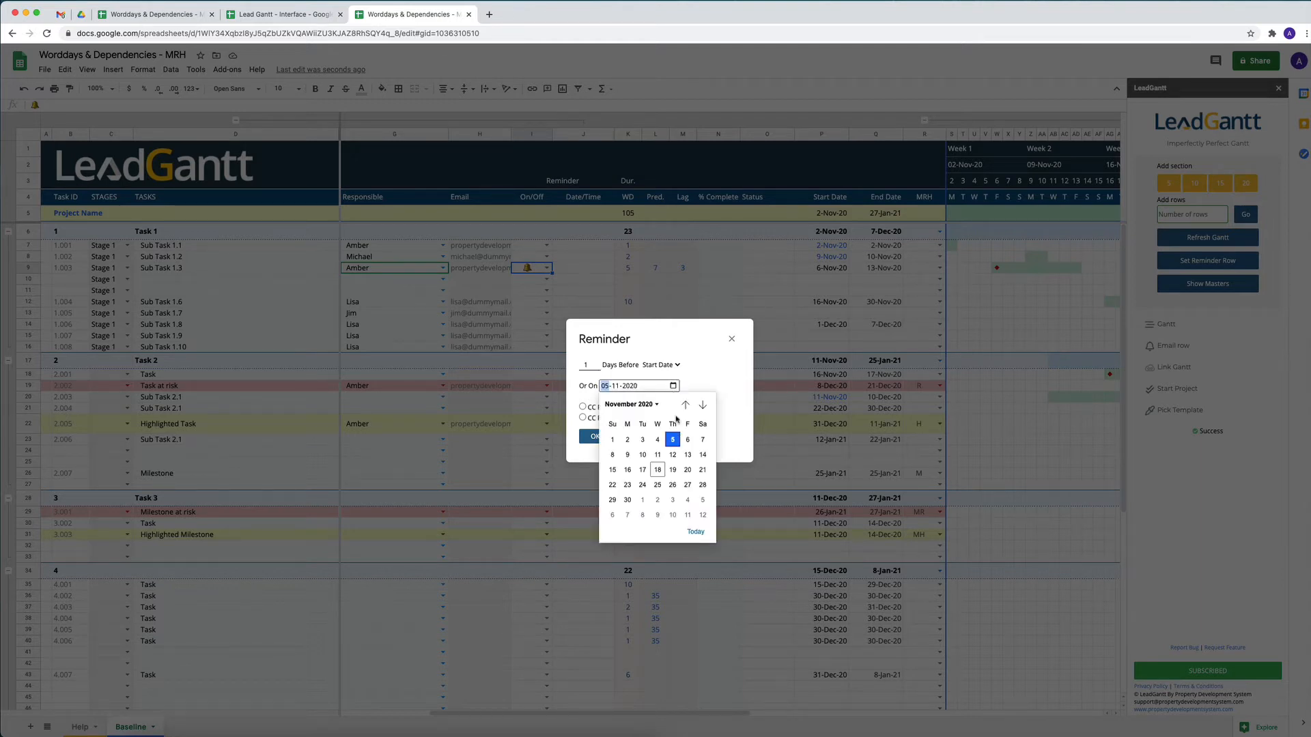
pyautogui.click(661, 462)
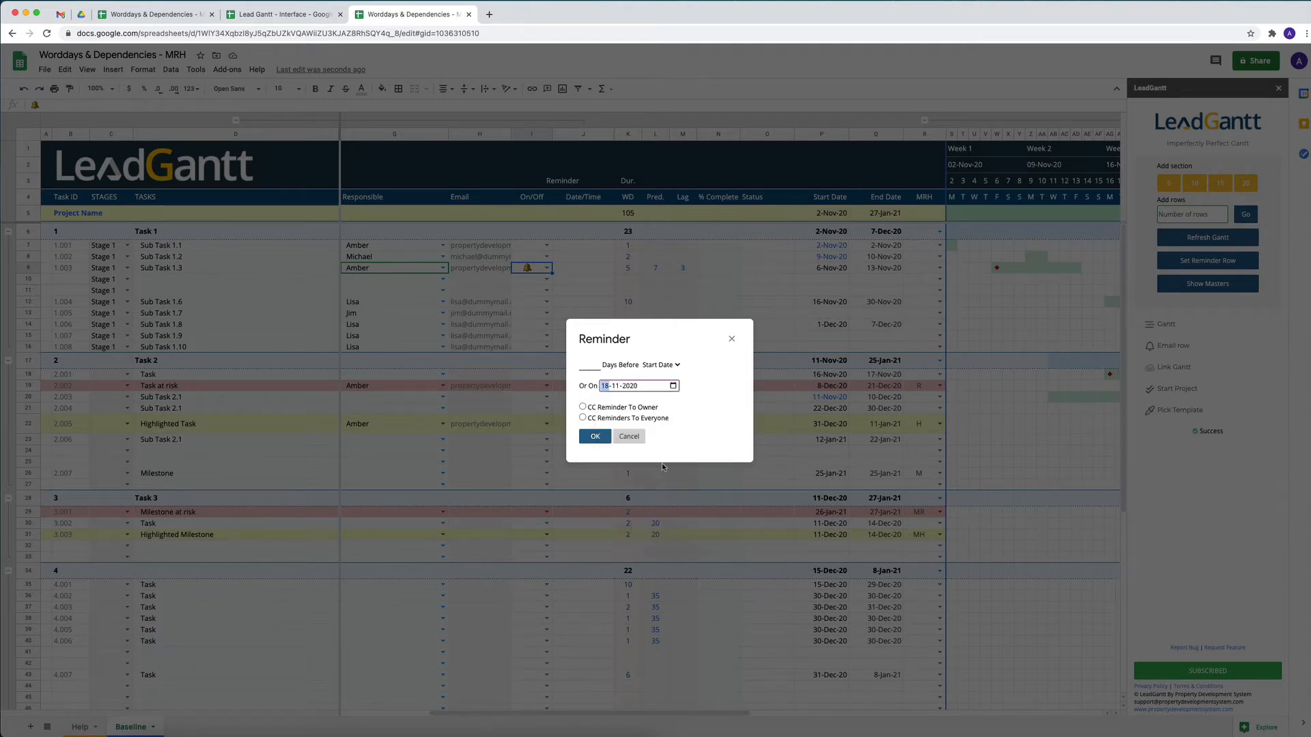
pyautogui.click(582, 418)
pyautogui.click(595, 437)
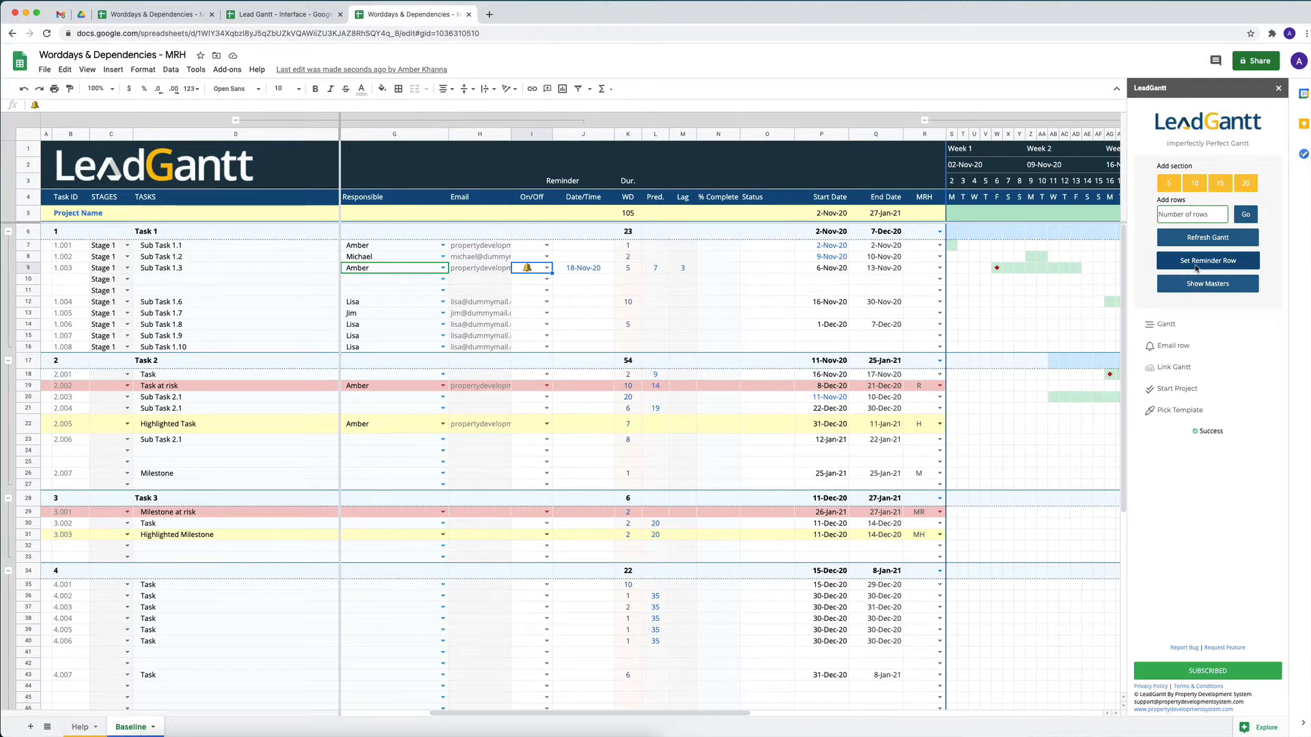
pyautogui.click(546, 303)
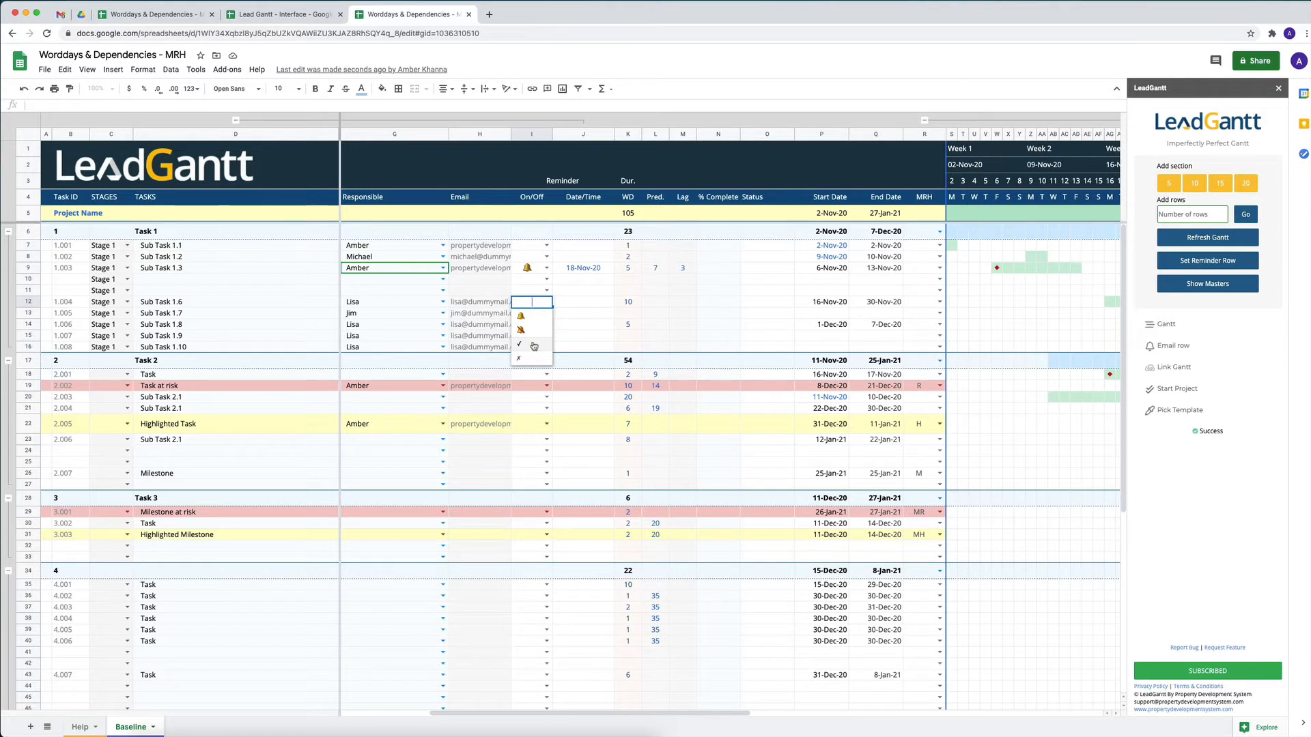
pyautogui.press('Escape')
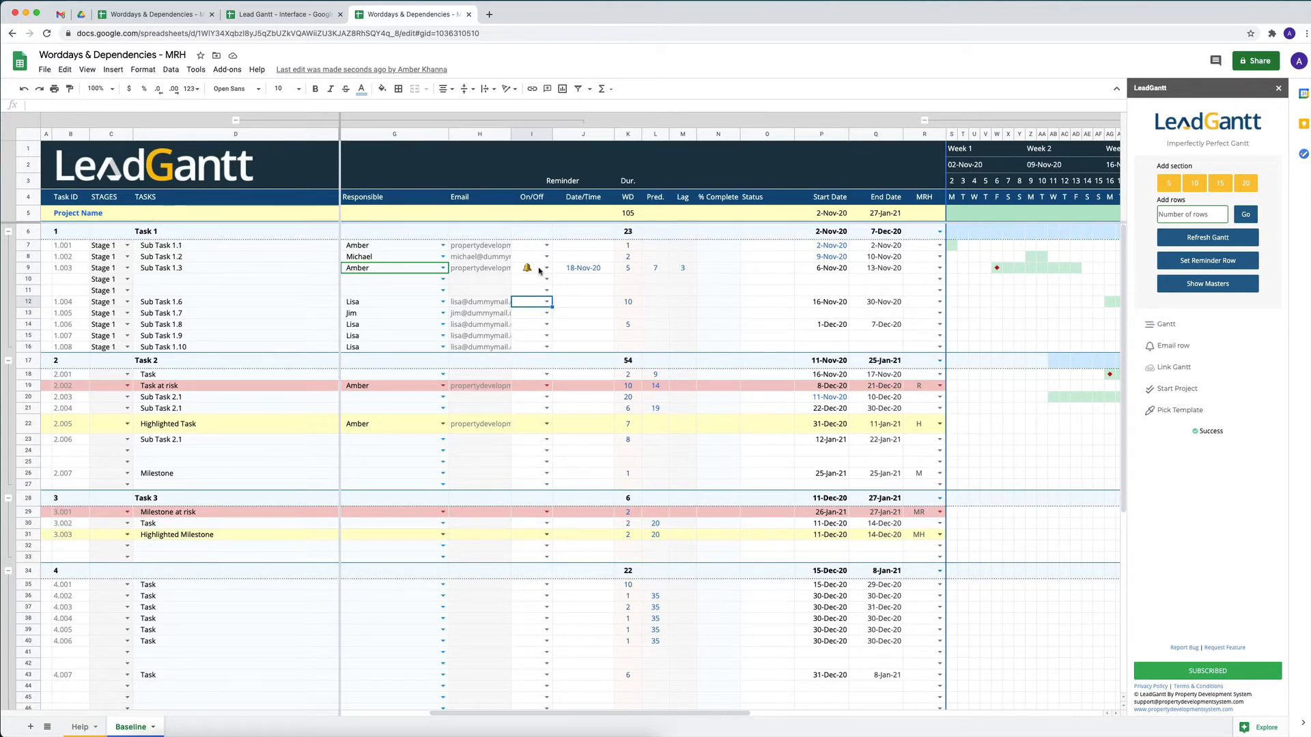
# Step: Turn on a reminder for Task at risk, 1 day before its End Date, with CC Reminders To Everyone
pyautogui.click(550, 387)
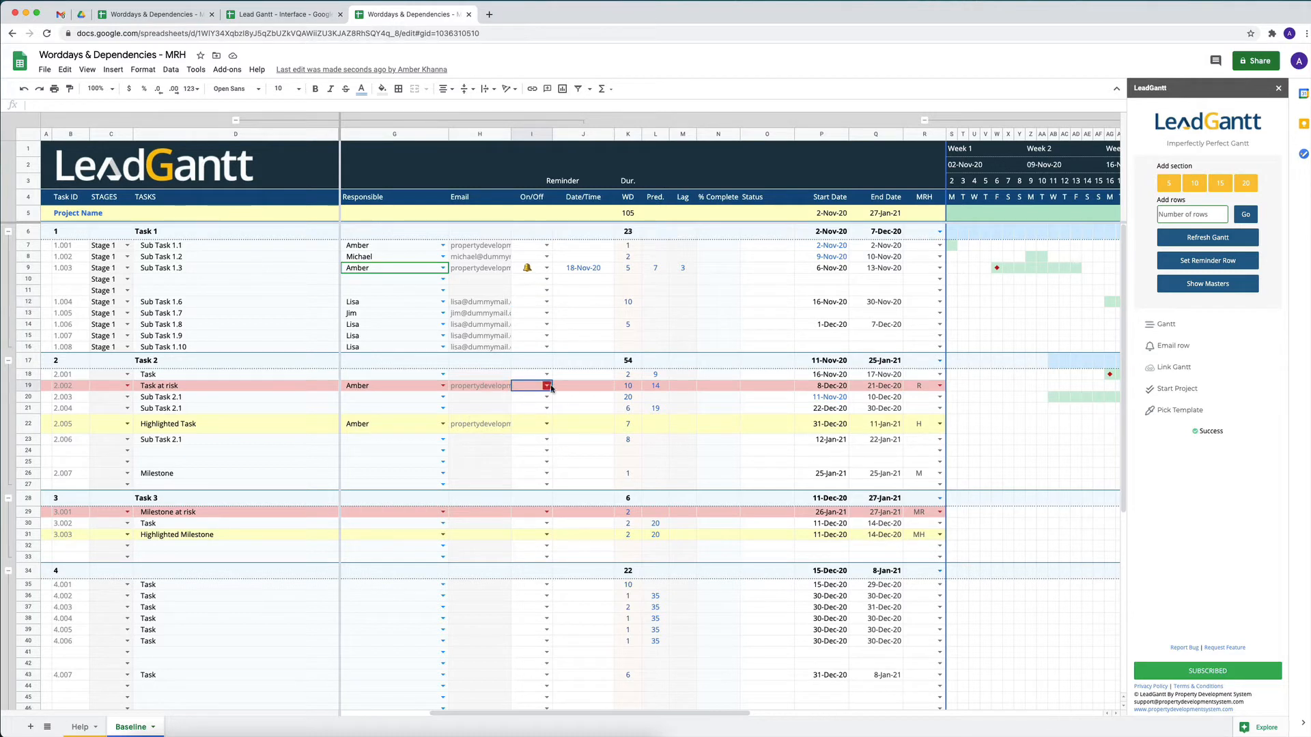
pyautogui.click(550, 387)
pyautogui.click(531, 404)
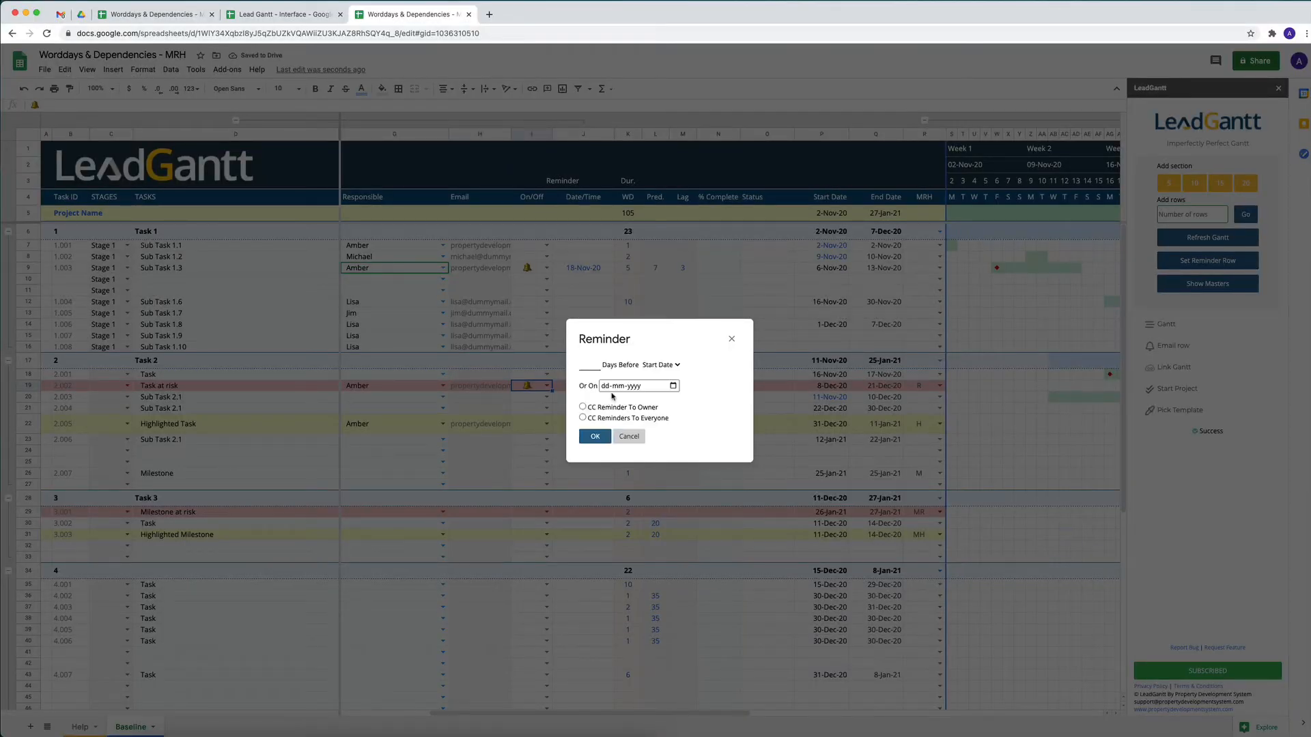
pyautogui.click(583, 418)
pyautogui.click(596, 364)
pyautogui.click(660, 365)
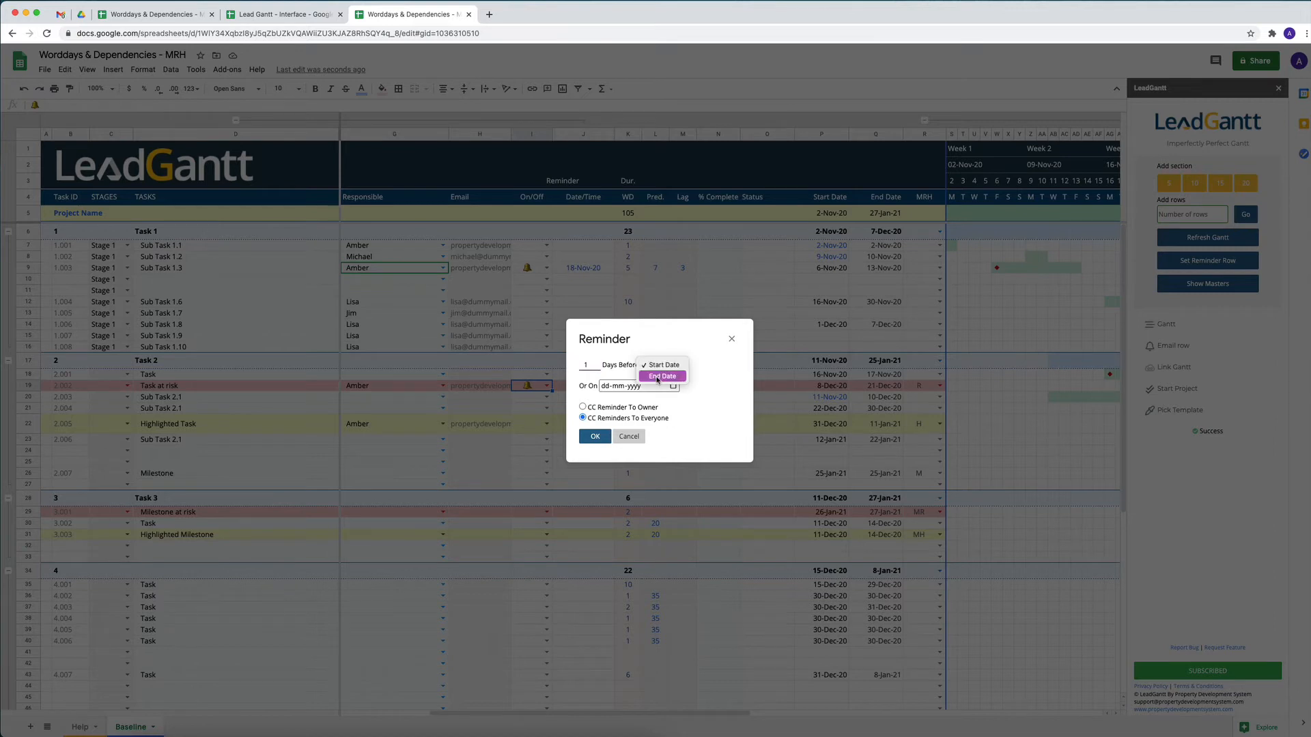
pyautogui.click(662, 375)
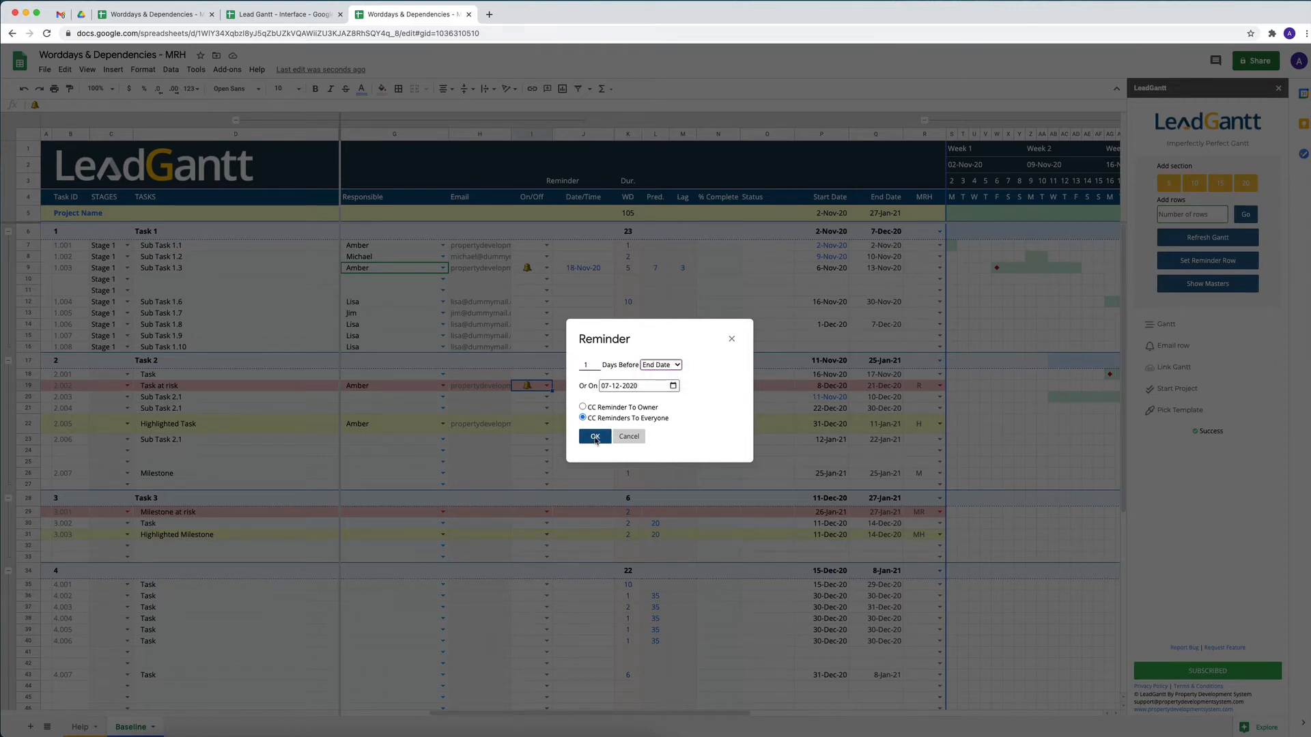
pyautogui.press('Return')
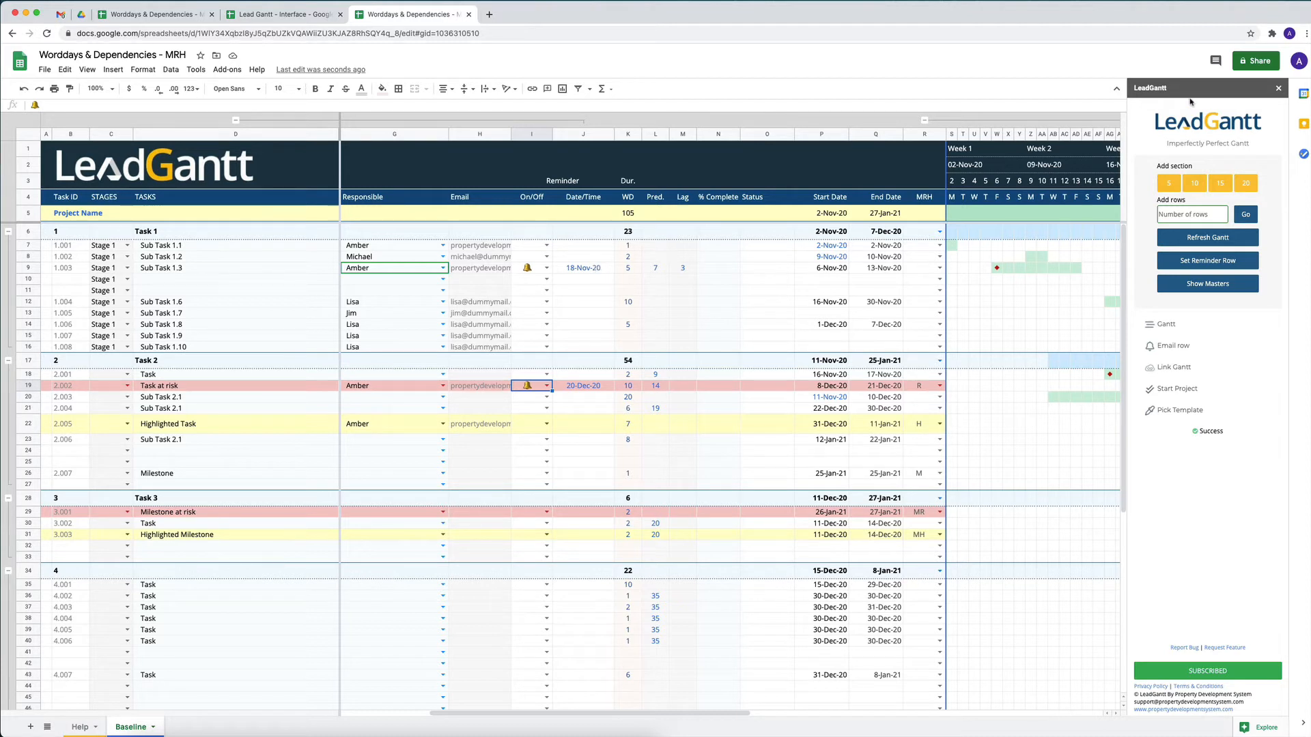
# Step: Check which Google account is signed in
pyautogui.click(1295, 63)
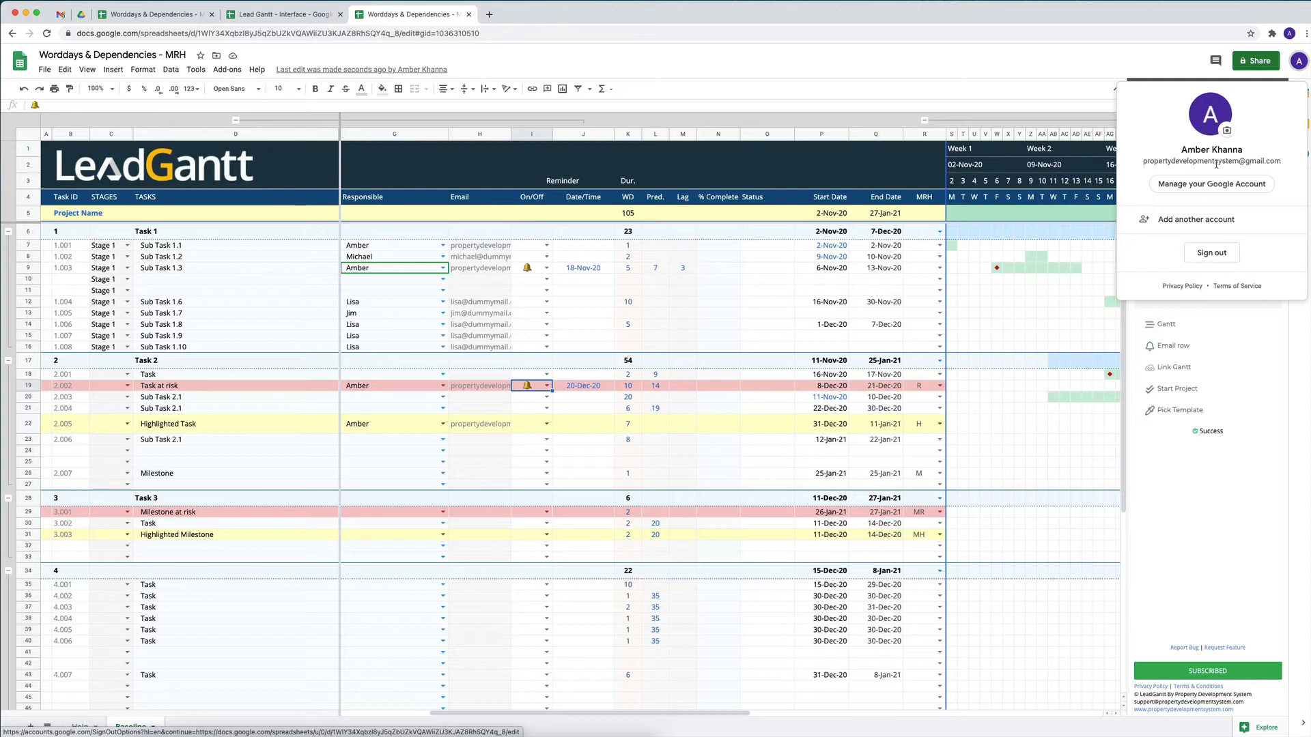
pyautogui.click(1100, 68)
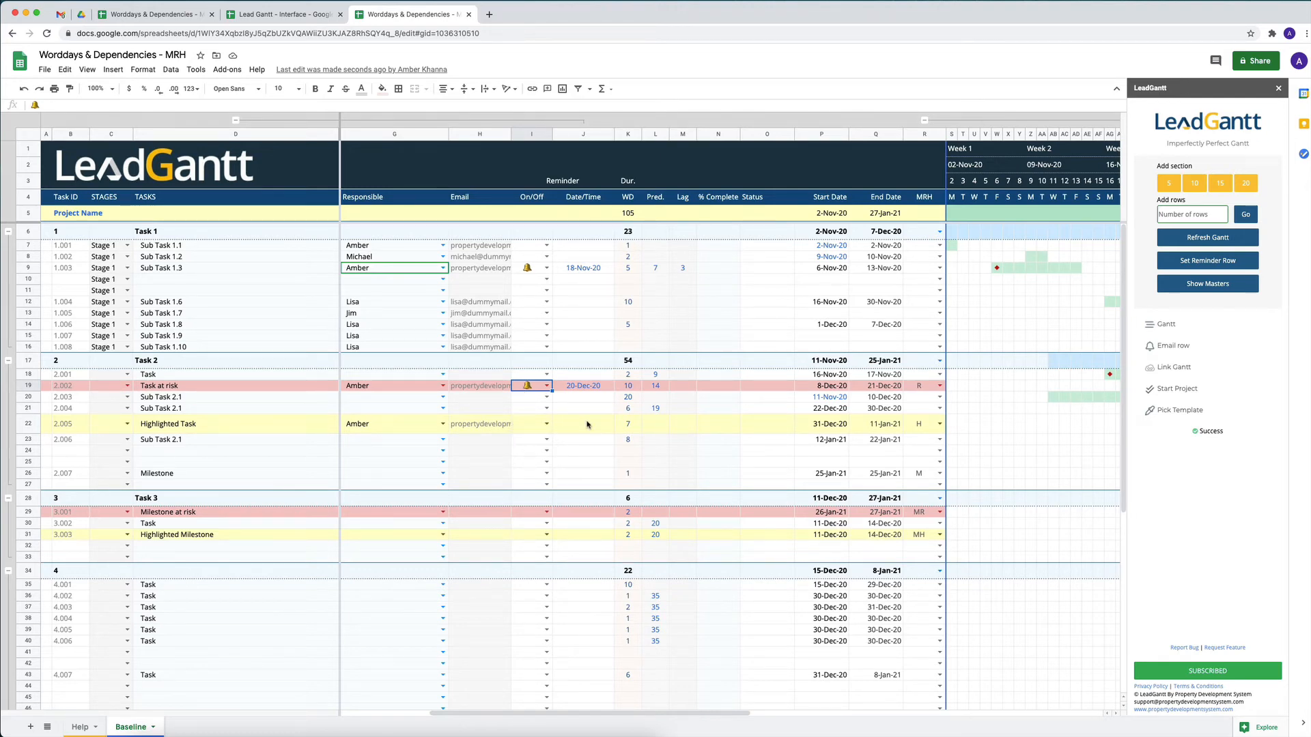
# Step: Clear the duration and the MRH flag from the Milestone at risk row under Task 3
pyautogui.scroll(-3, 585, 424)
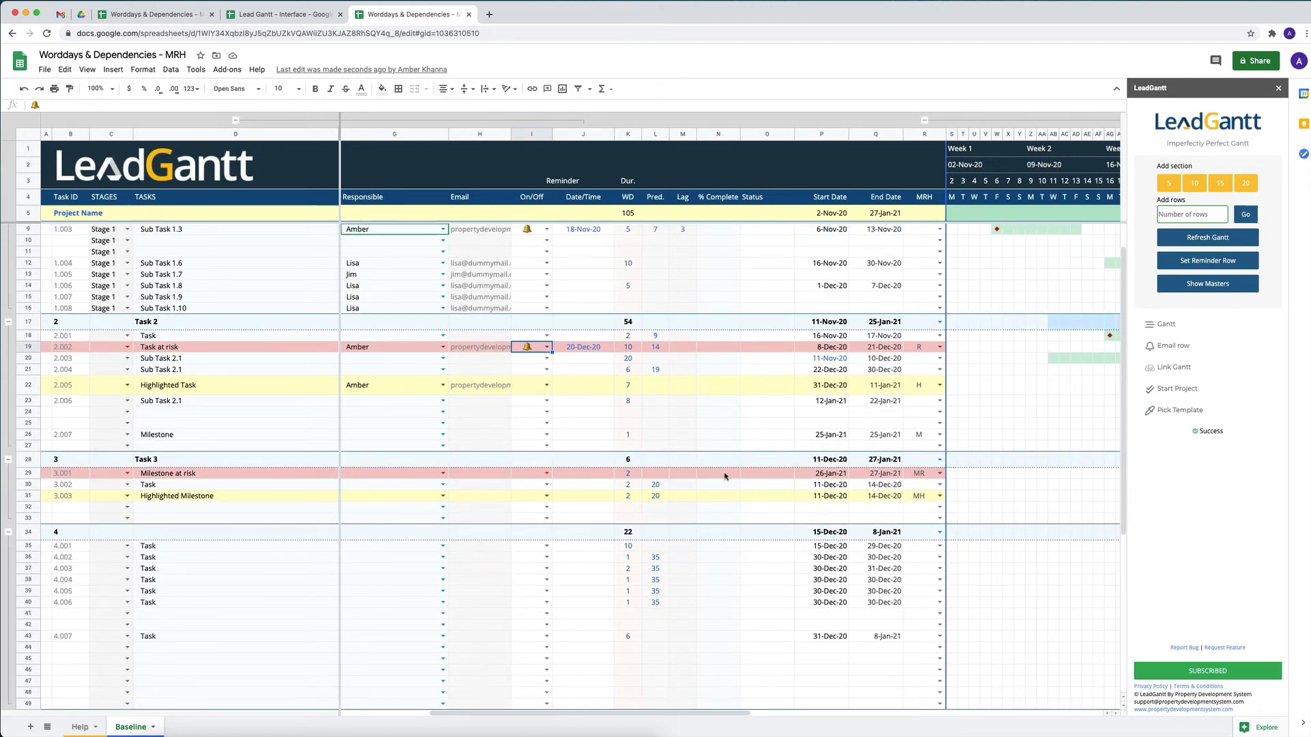
pyautogui.click(628, 473)
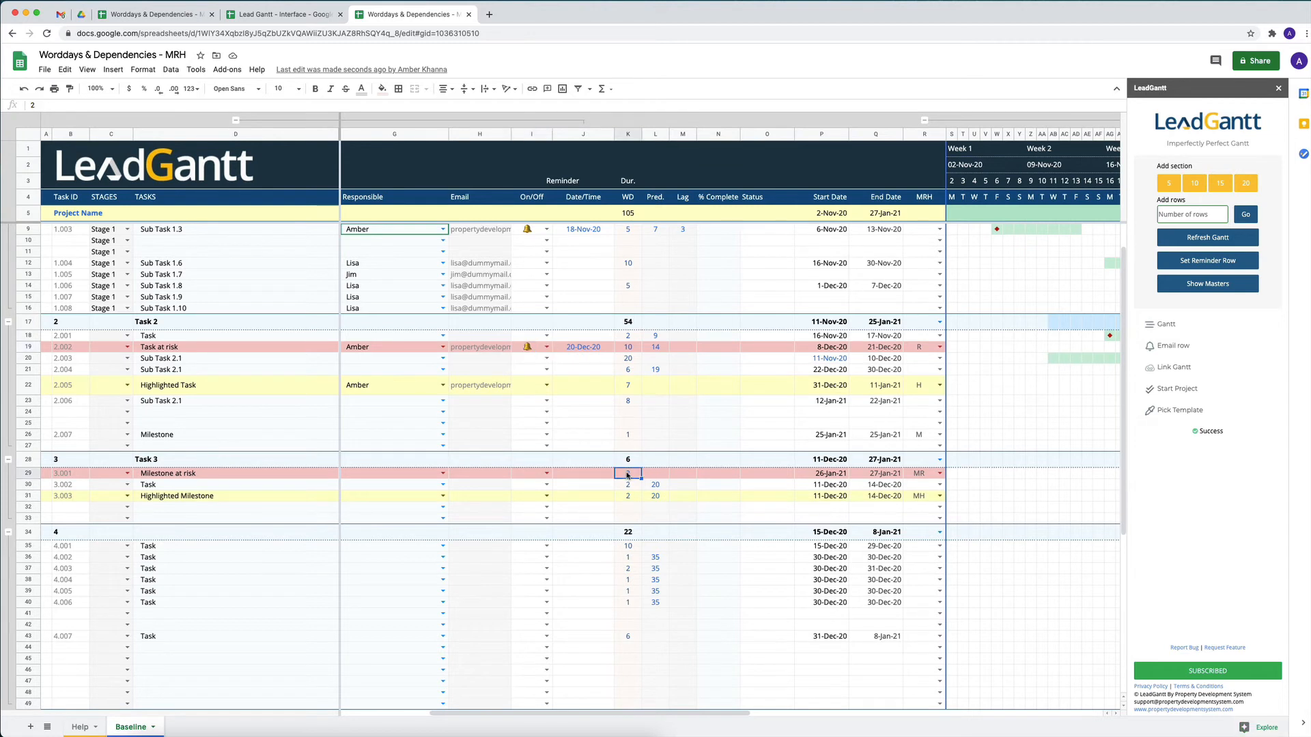
pyautogui.press('Delete')
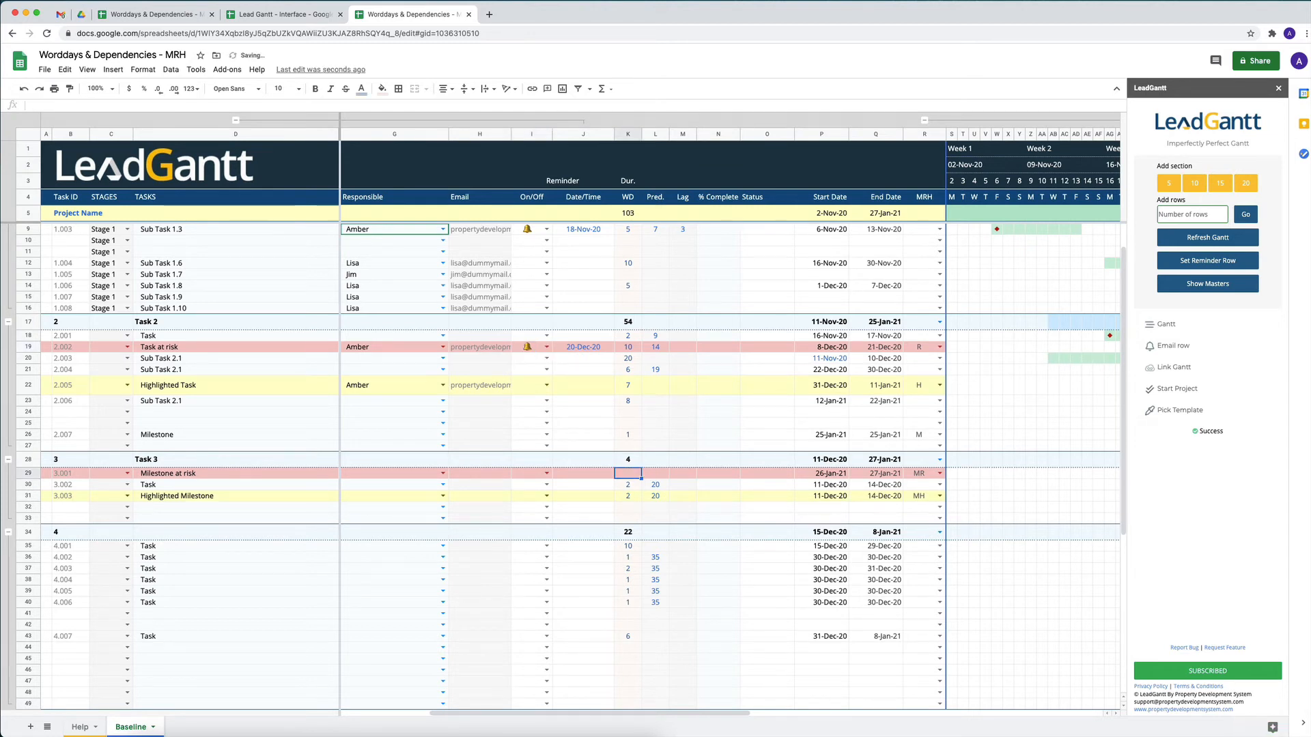
pyautogui.click(921, 473)
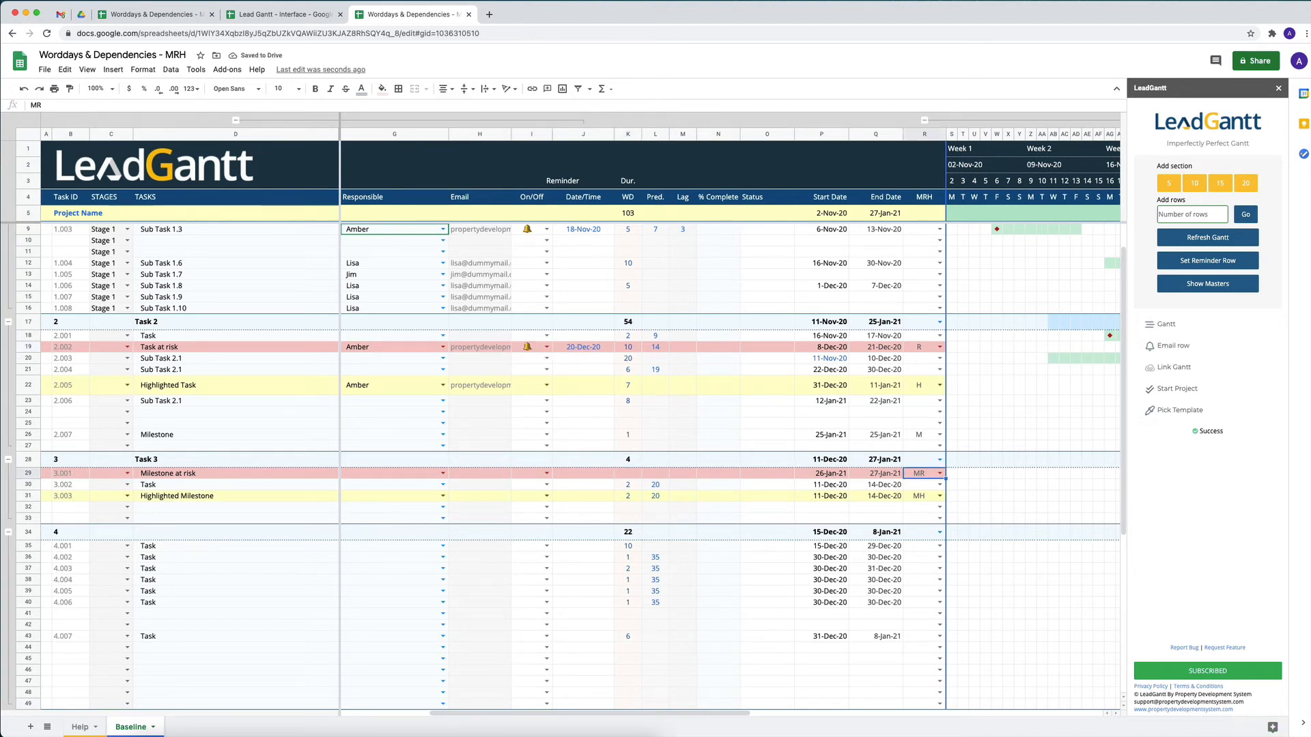
pyautogui.press('Delete')
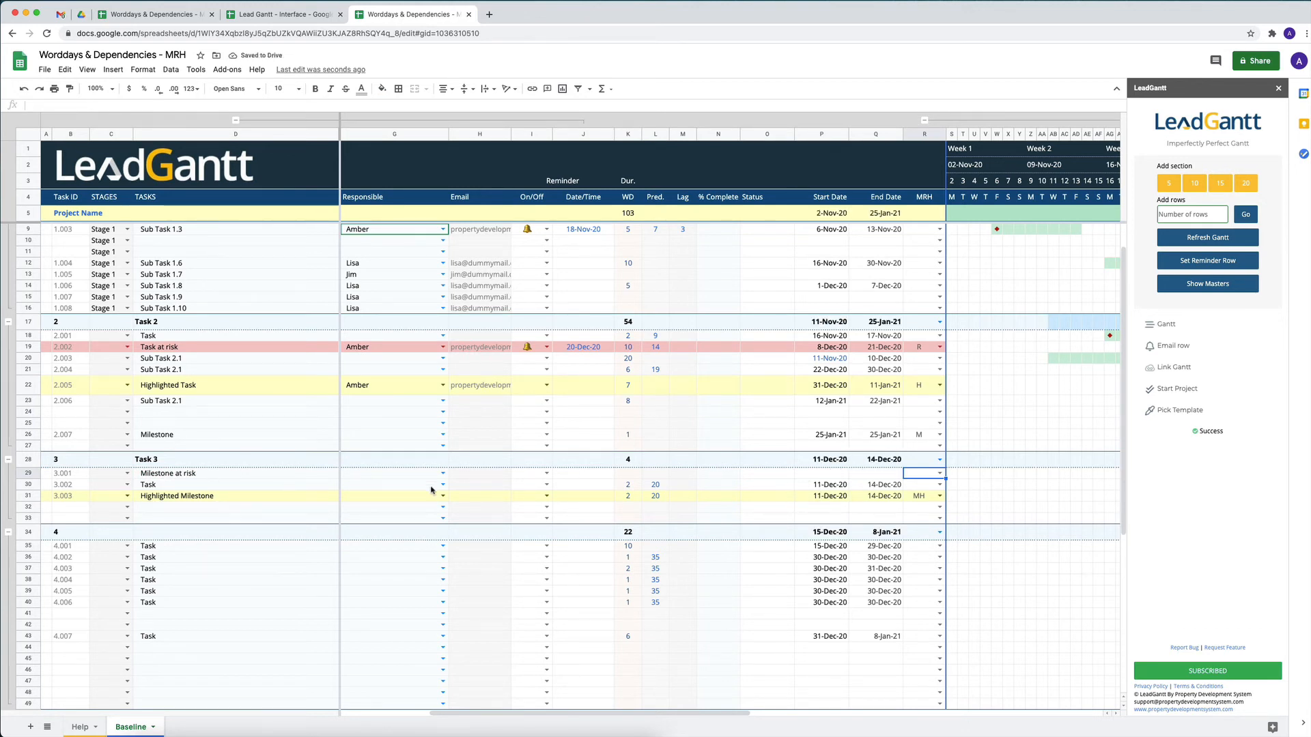
pyautogui.click(628, 476)
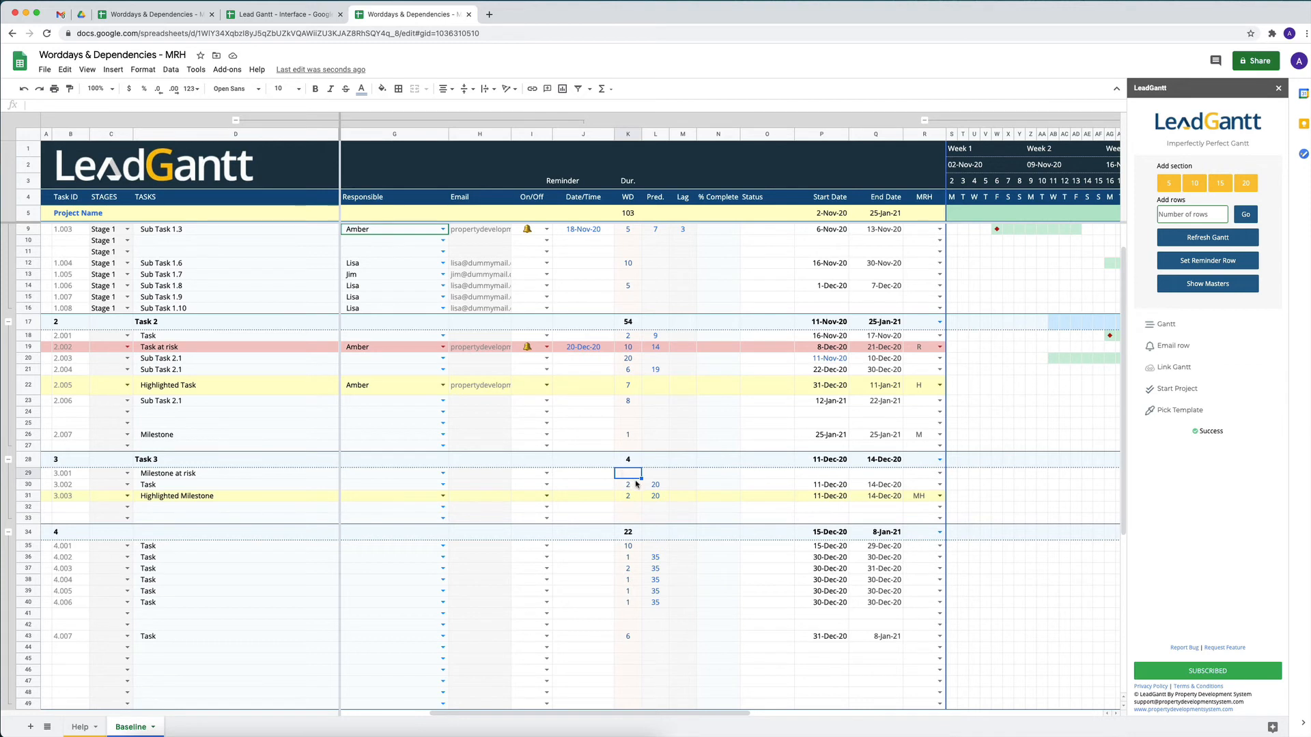
# Step: Try to turn on a reminder for the Milestone at risk row while it has no start date
pyautogui.click(544, 473)
pyautogui.click(526, 489)
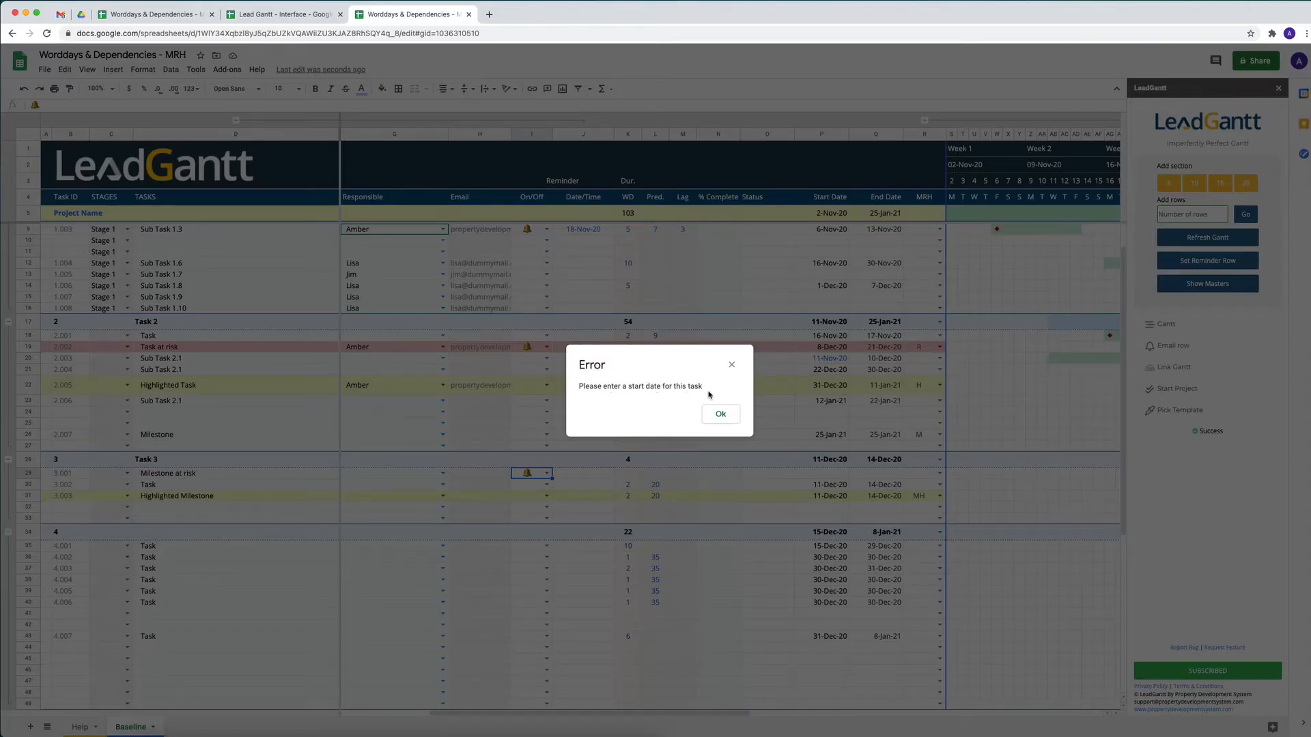
pyautogui.click(731, 364)
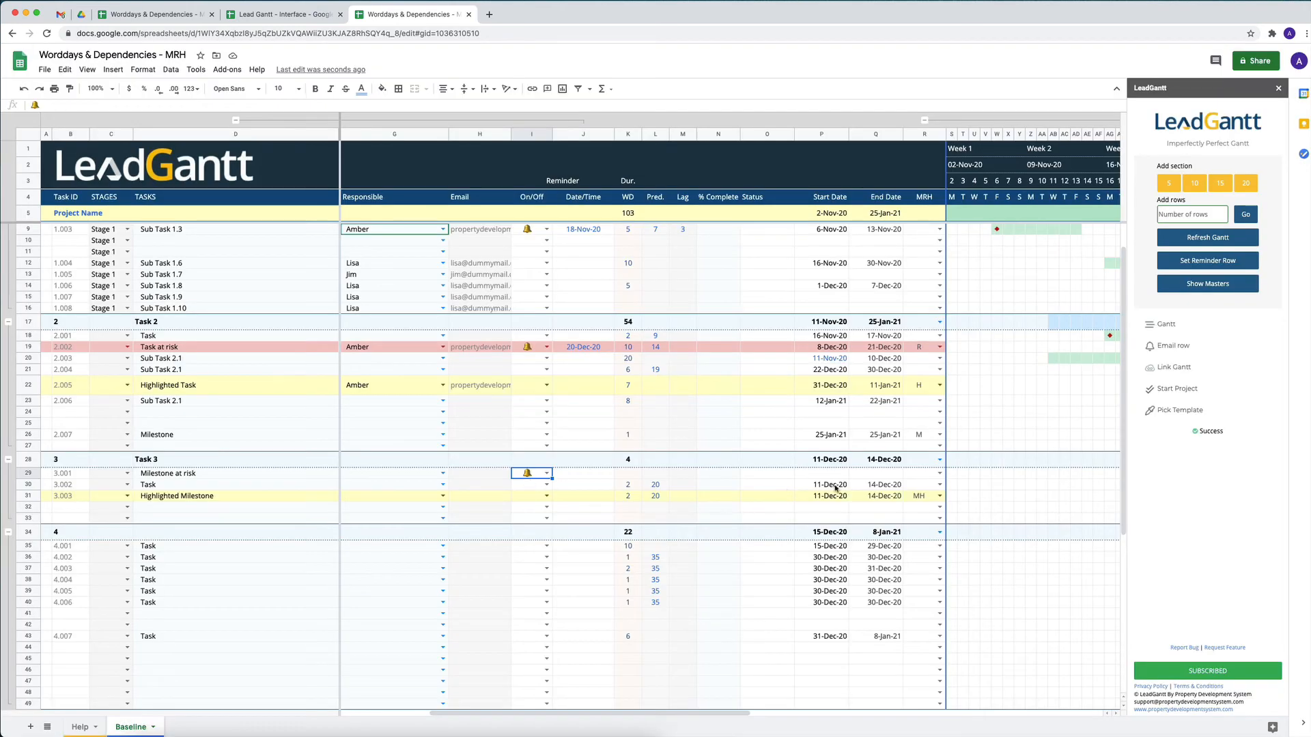
# Step: Set the Milestone at risk duration to 1 working day and assign it the same responsible person as Task at risk
pyautogui.click(631, 476)
pyautogui.write('1')
pyautogui.press('Return')
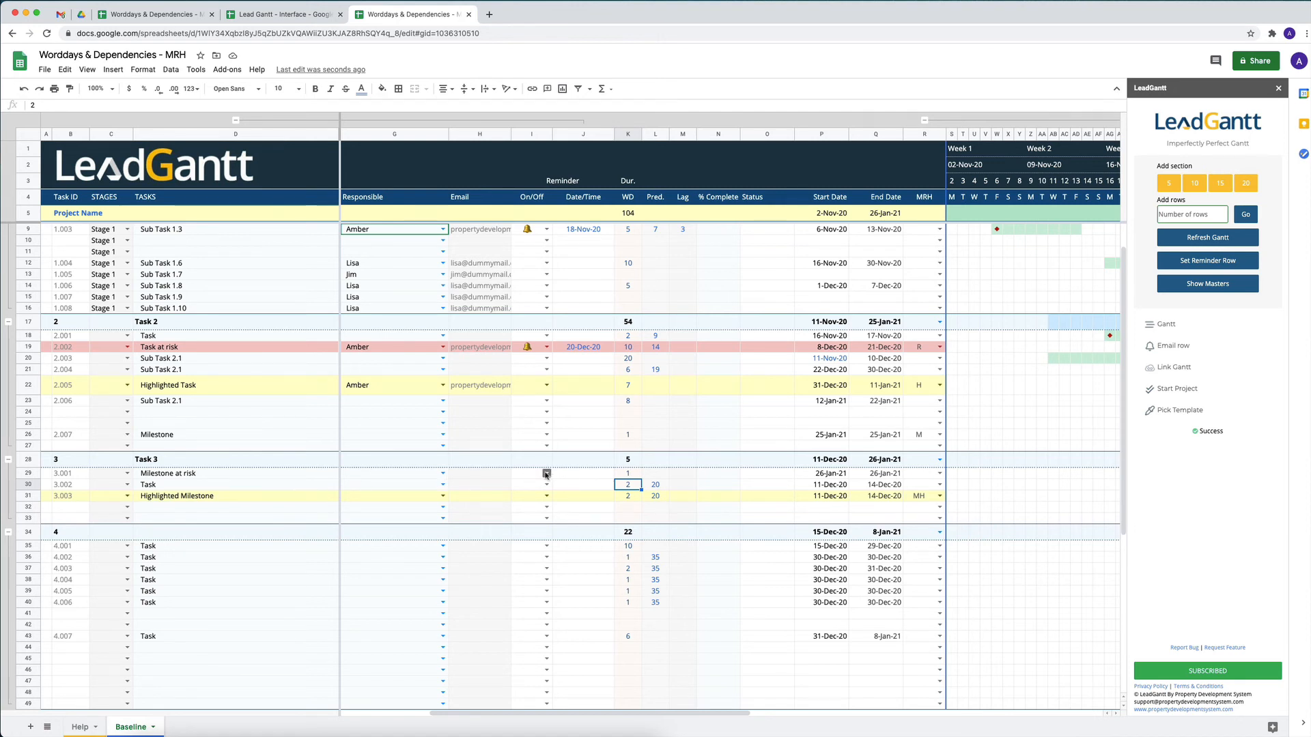
pyautogui.click(442, 472)
pyautogui.click(372, 493)
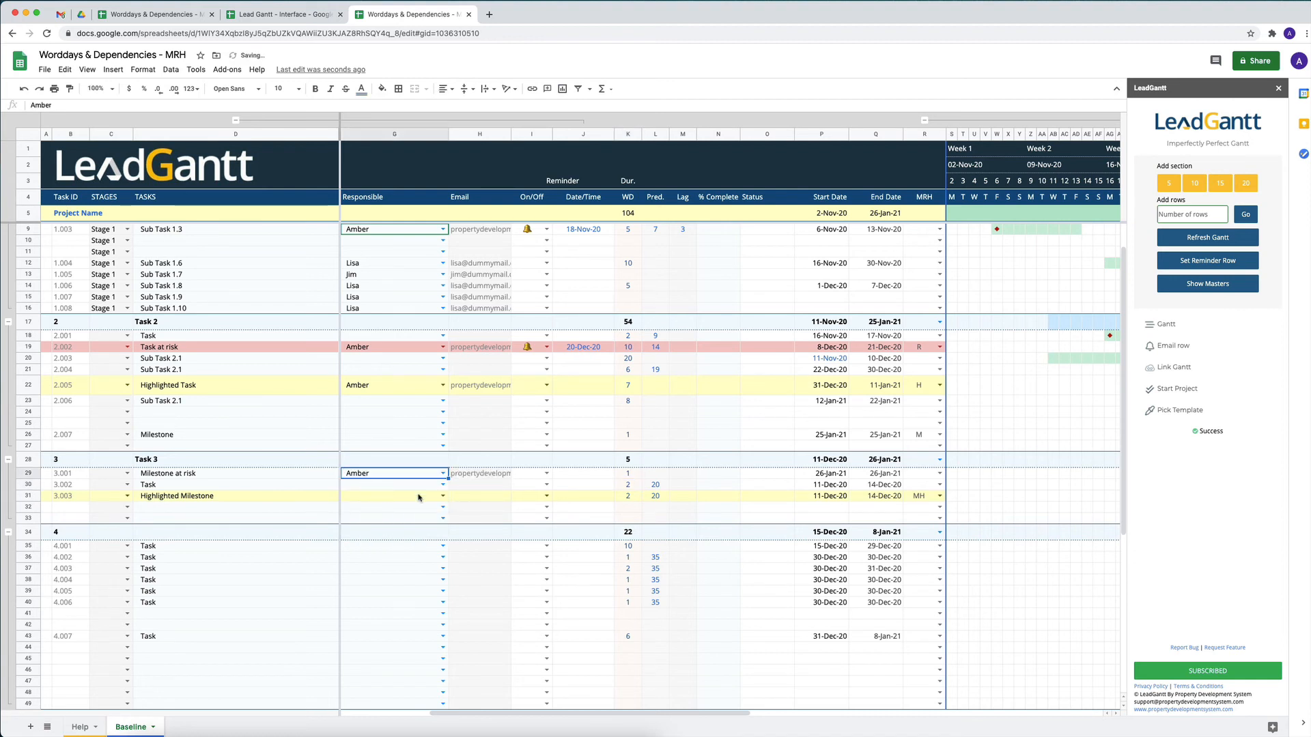
# Step: Turn on a reminder for Milestone at risk, 1 day before its End Date, with CC Reminders To Everyone
pyautogui.click(546, 473)
pyautogui.click(532, 491)
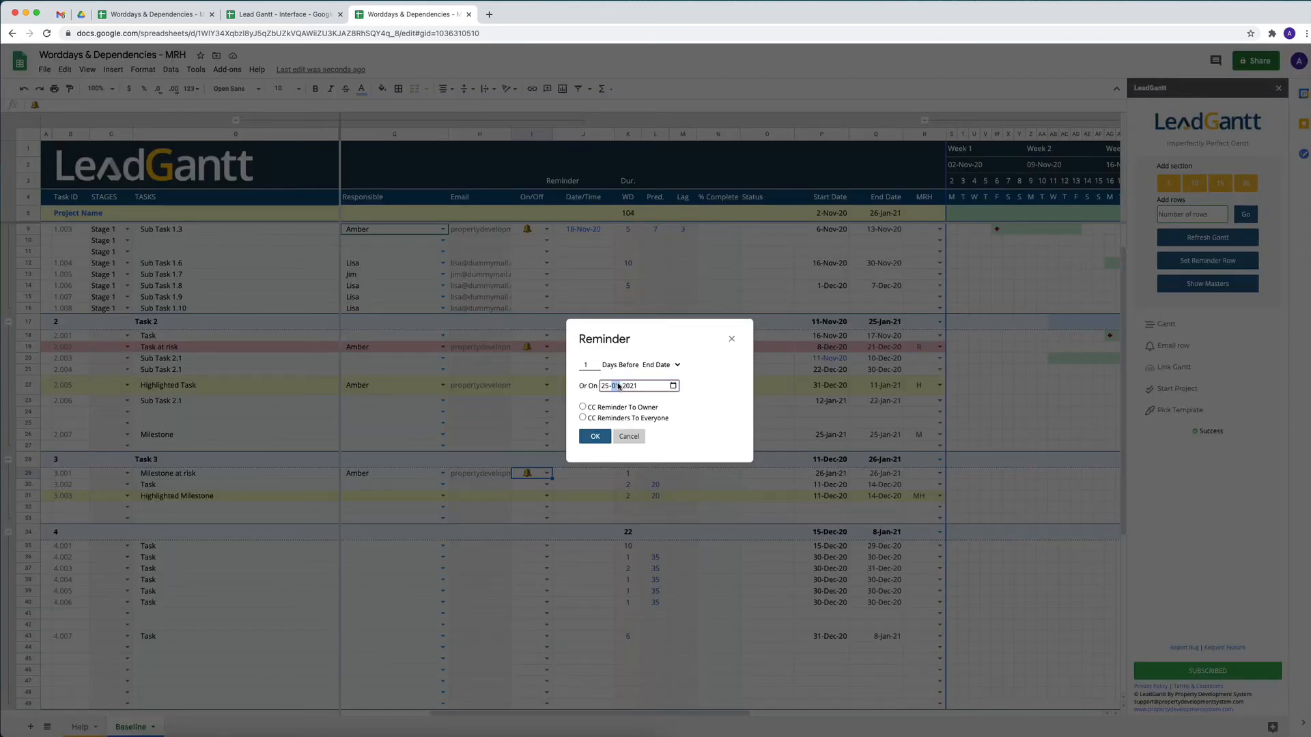
pyautogui.click(583, 417)
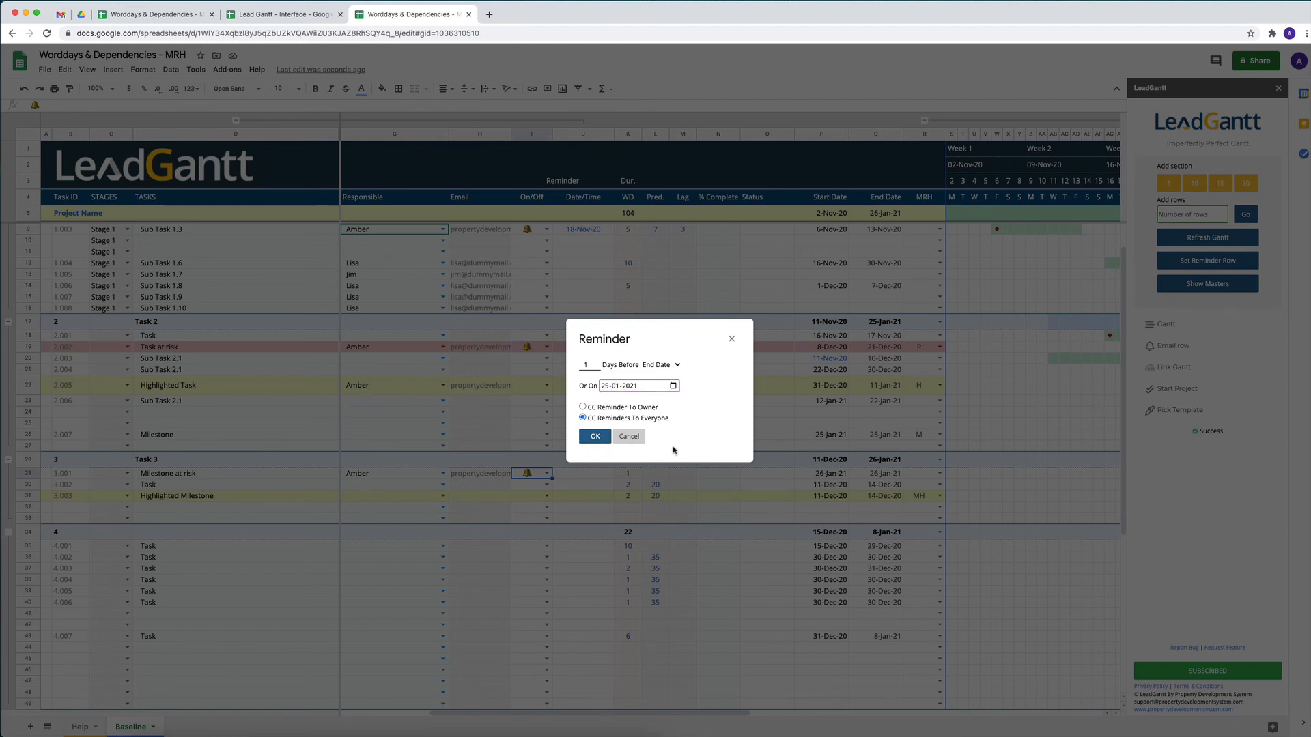